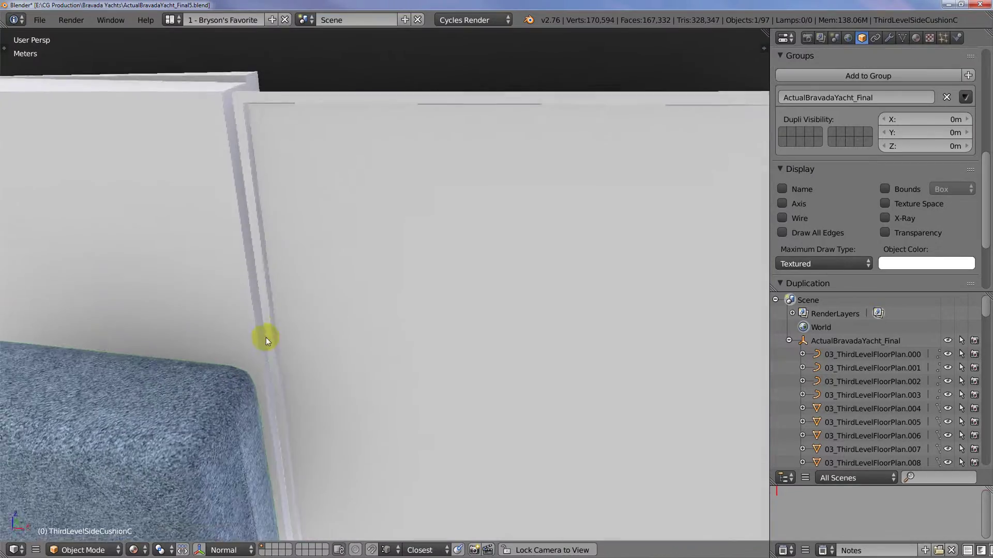
Isolate the short untextured back cushion across from the textured bench (ThirdLevelSideCushionD) in local view
scroll(164, 332, up, 4)
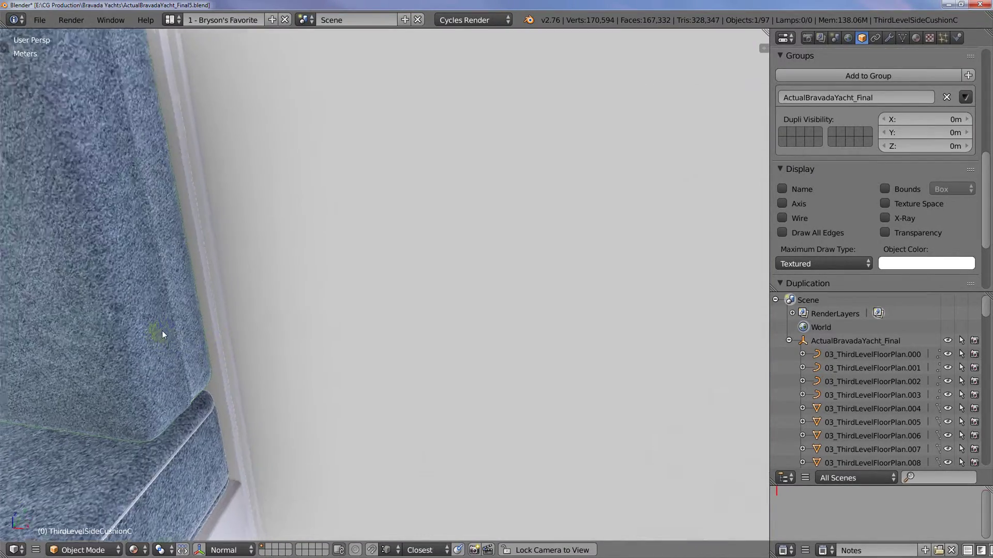
middle_drag(191, 325, 210, 380)
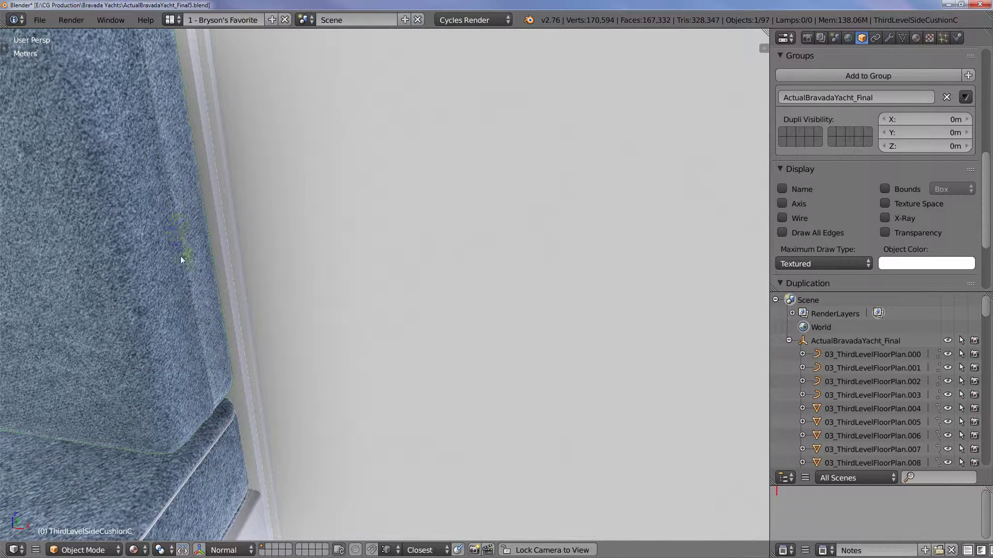
middle_drag(194, 345, 225, 333)
right_click(216, 409)
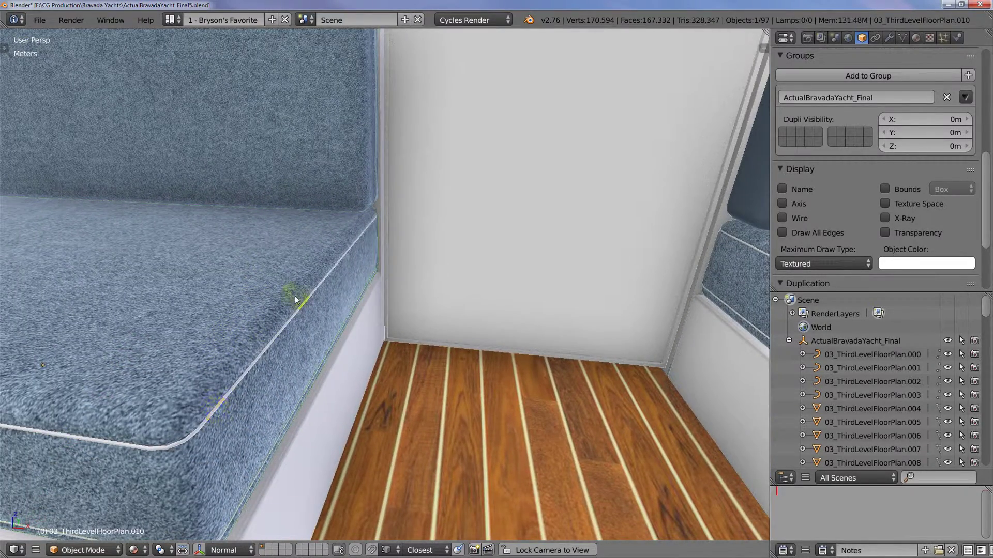
scroll(305, 299, down, 4)
right_click(588, 248)
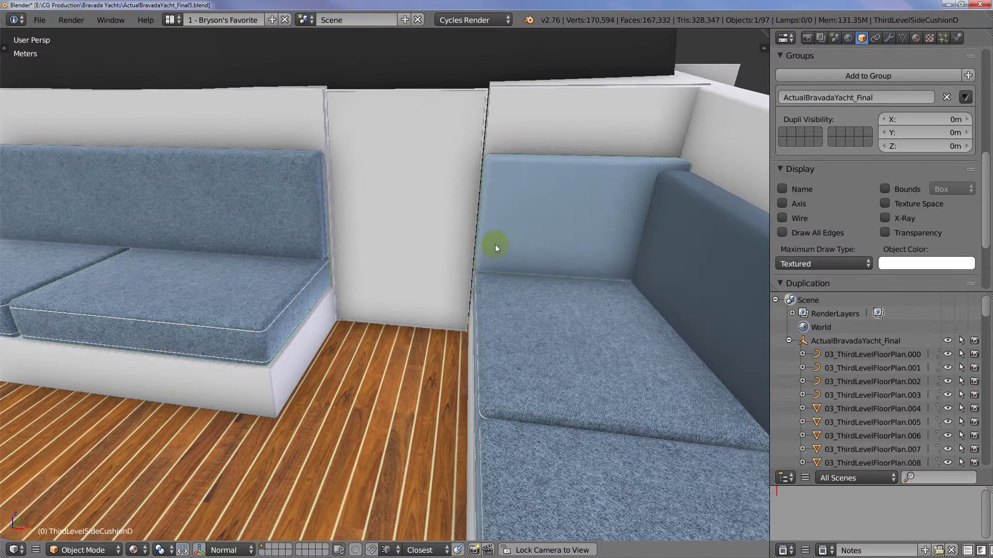
scroll(555, 260, up, 4)
scroll(560, 257, up, 1)
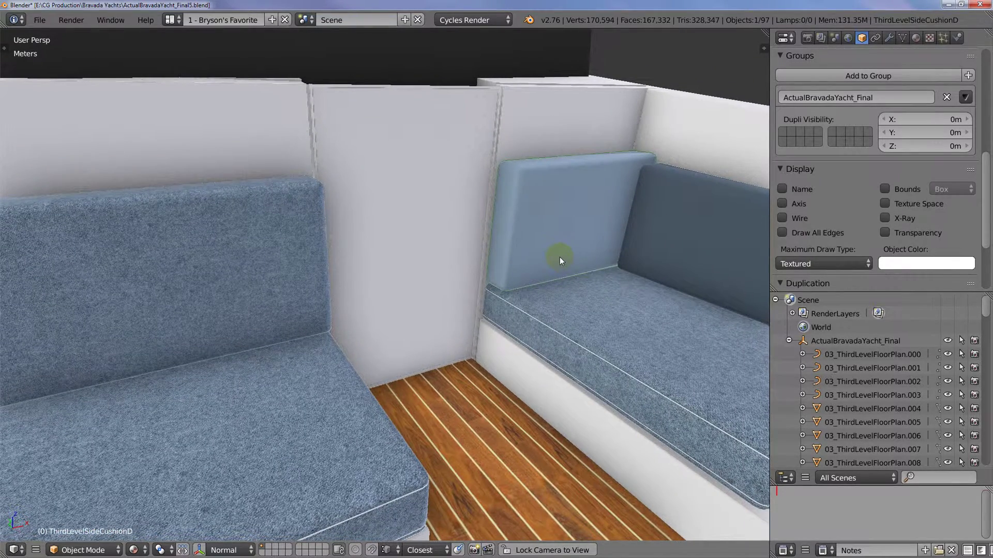
key(KP_Divide)
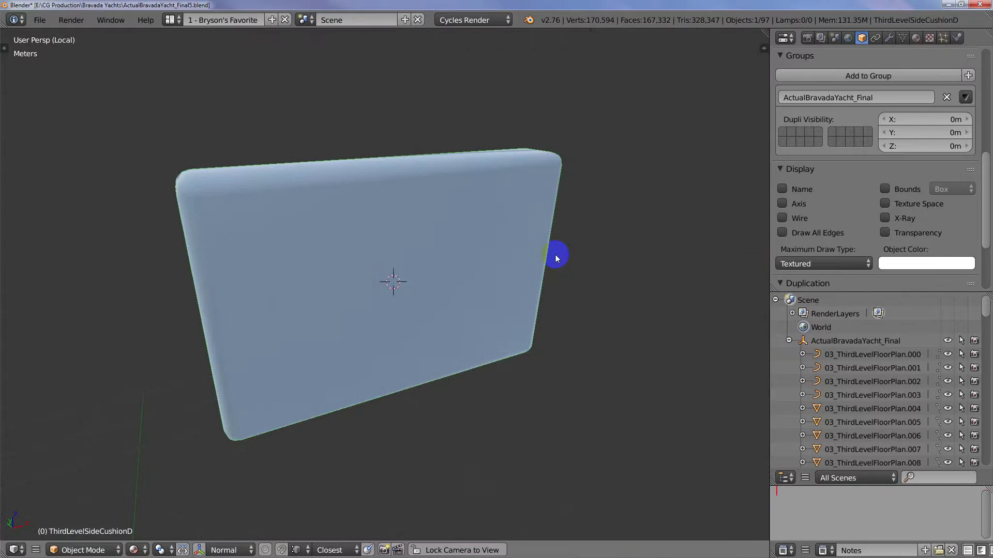
Enter Edit Mode and add one centred loop cut around the cushion, midway through its thickness
middle_drag(388, 278, 440, 271)
key(Tab)
middle_drag(290, 223, 390, 272)
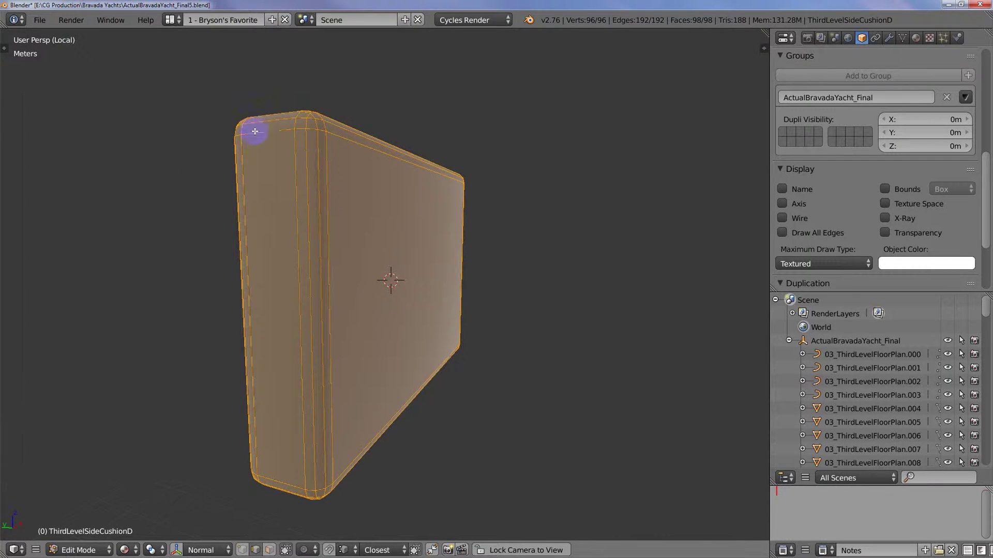
right_click(267, 132)
key(ctrl+r)
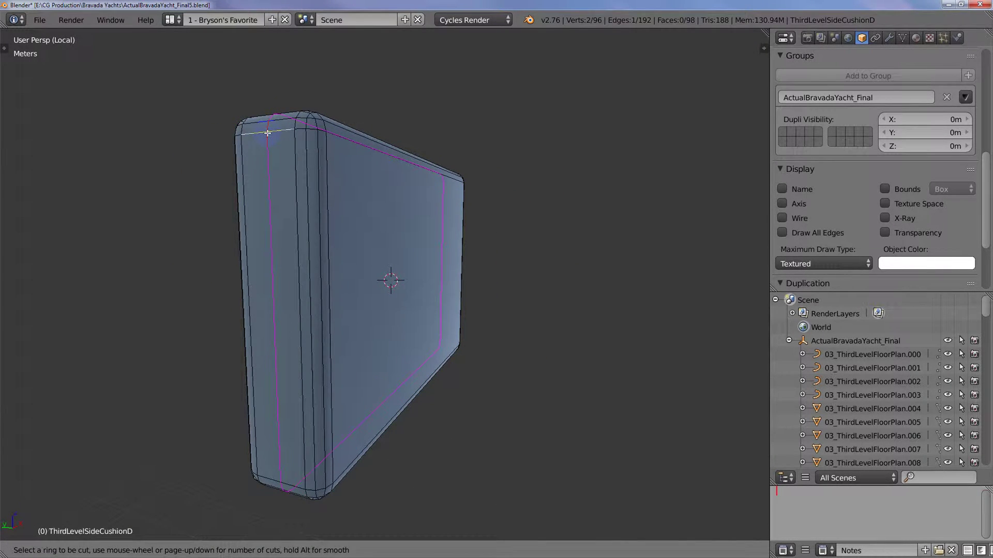
click(267, 132)
right_click(267, 133)
In the right orthographic view, add 10 evenly spaced horizontal loop cuts up the cushion's height
key(KP_3)
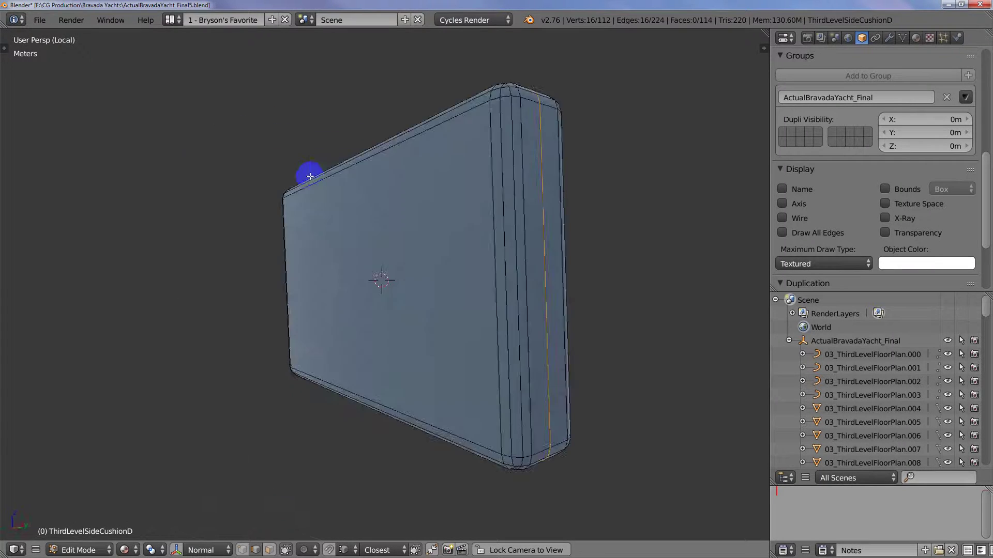
right_click(412, 201)
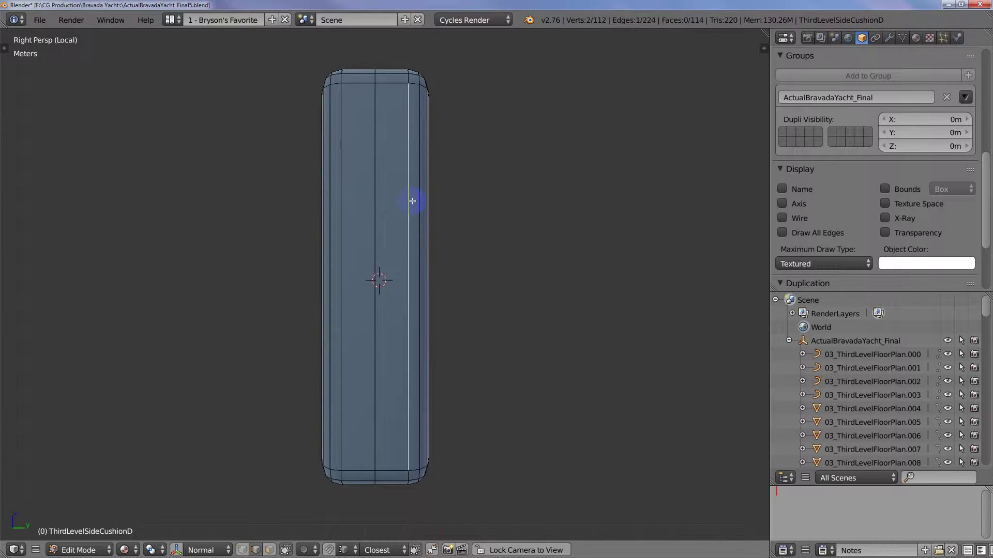
key(KP_5)
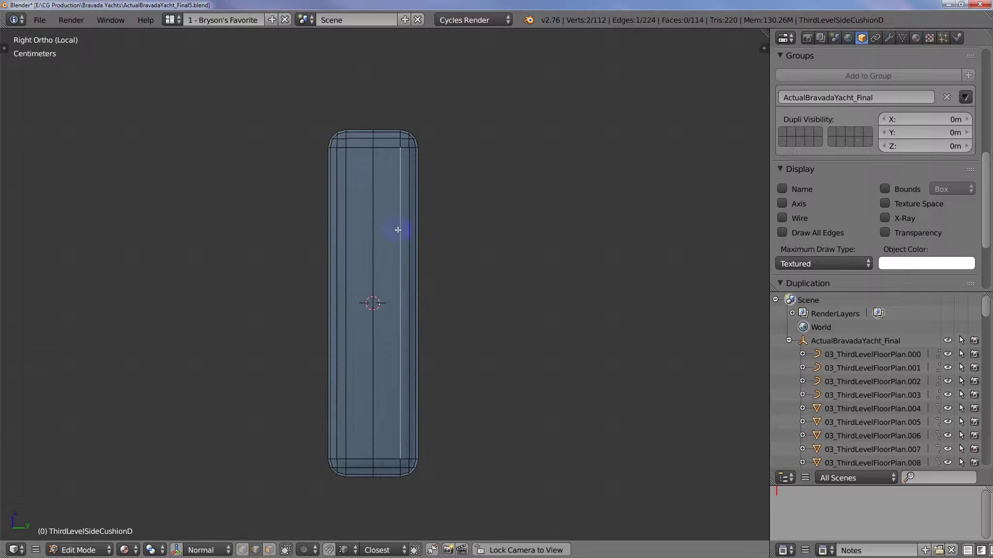
key(ctrl+r)
scroll(399, 231, up, 4)
scroll(400, 231, up, 1)
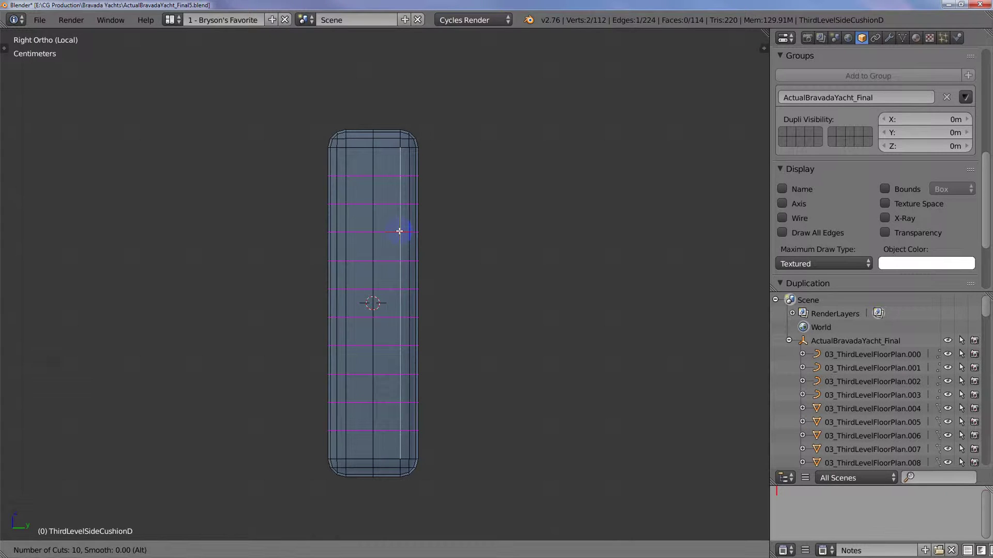
click(400, 231)
right_click(401, 231)
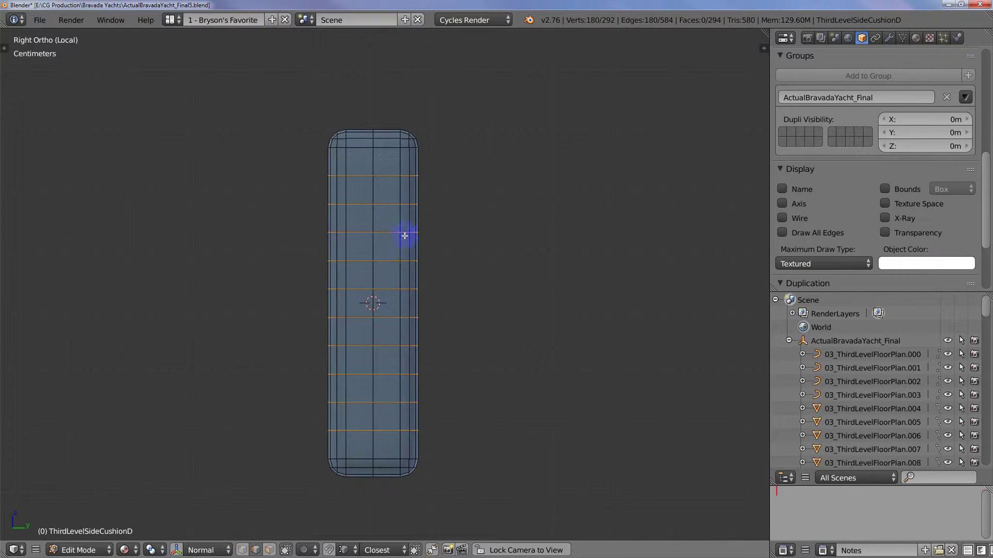
In the front view, add 15 evenly spaced vertical loop cuts across the cushion's width and deselect everything
key(KP_1)
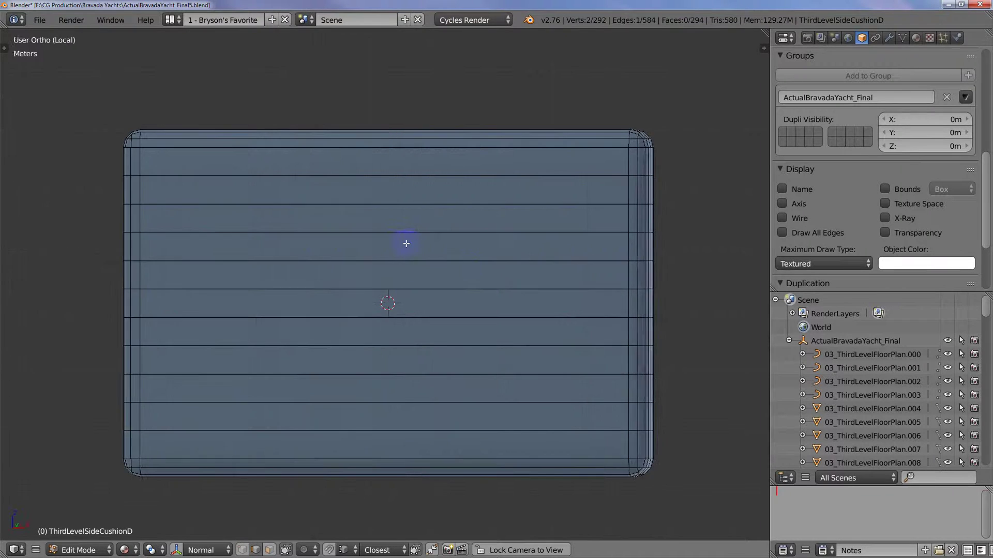
right_click(480, 312)
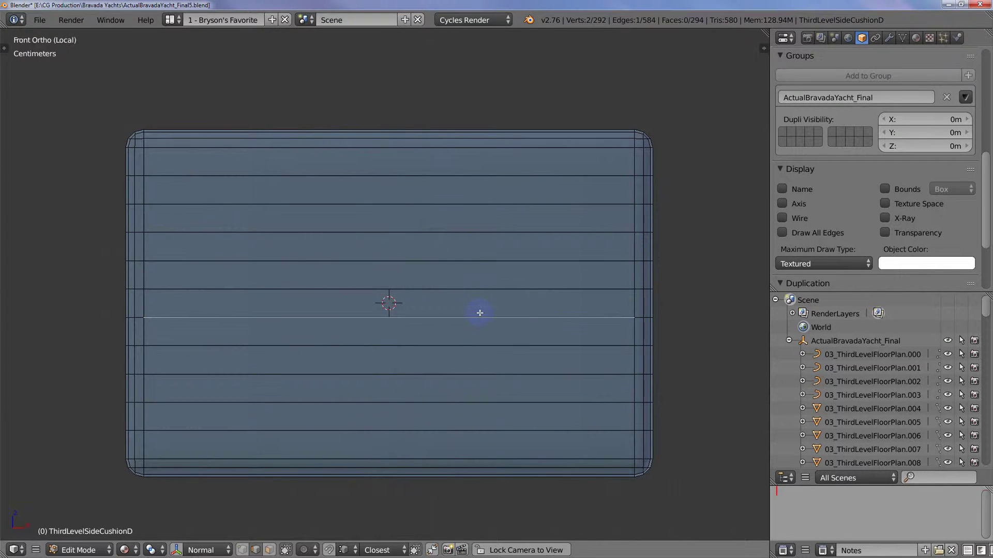
key(ctrl+r)
scroll(480, 312, up, 9)
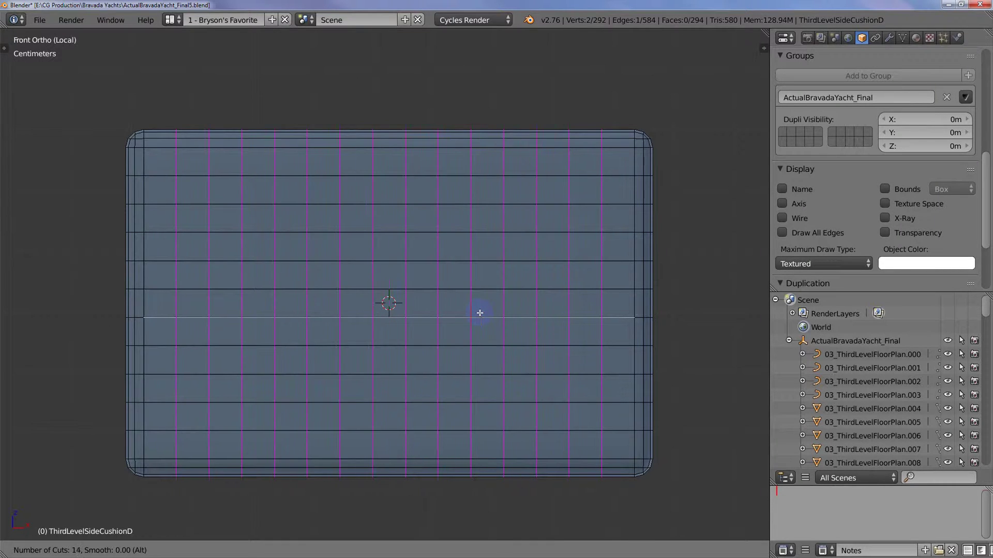
click(480, 313)
right_click(480, 313)
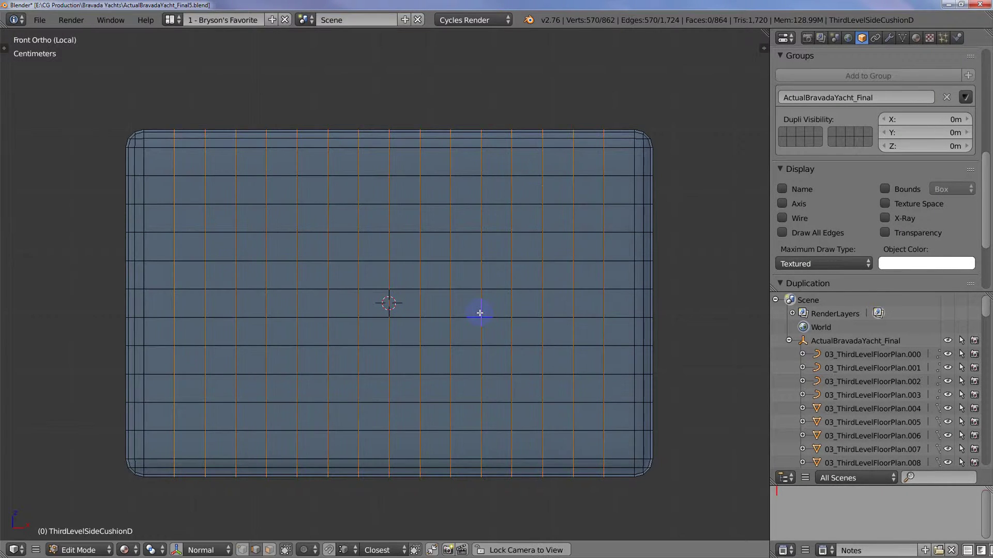
scroll(479, 313, down, 2)
middle_drag(470, 306, 436, 299)
key(a)
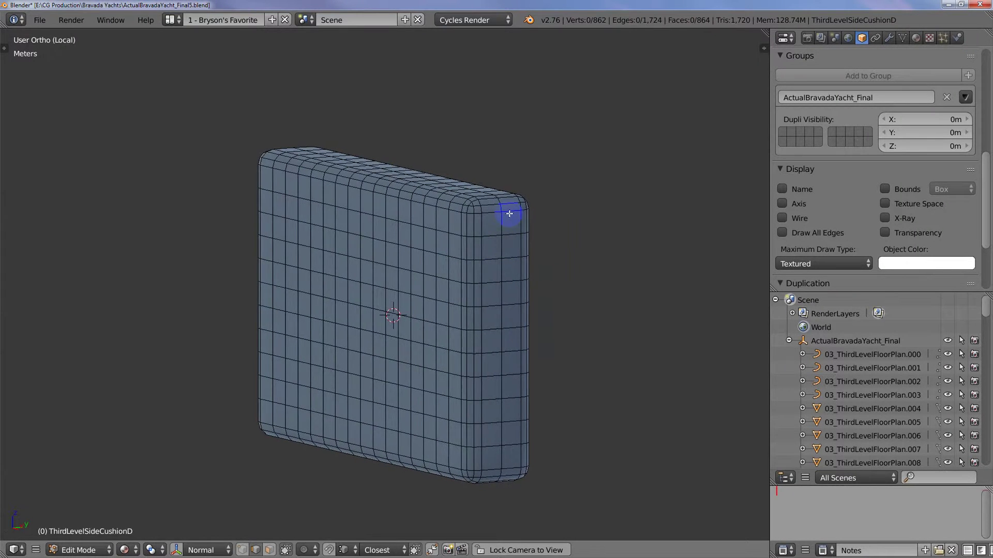
scroll(496, 217, up, 3)
scroll(504, 225, down, 2)
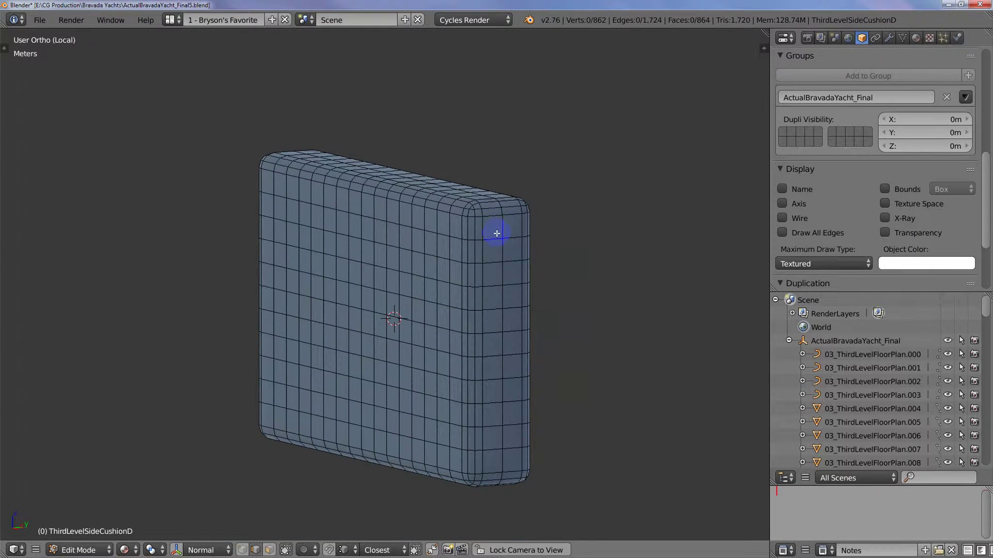
Leave local view and open the mesh of the long textured back cushion (ThirdLevelSideCushionC) in Edit Mode
key(KP_Divide)
scroll(413, 248, up, 3)
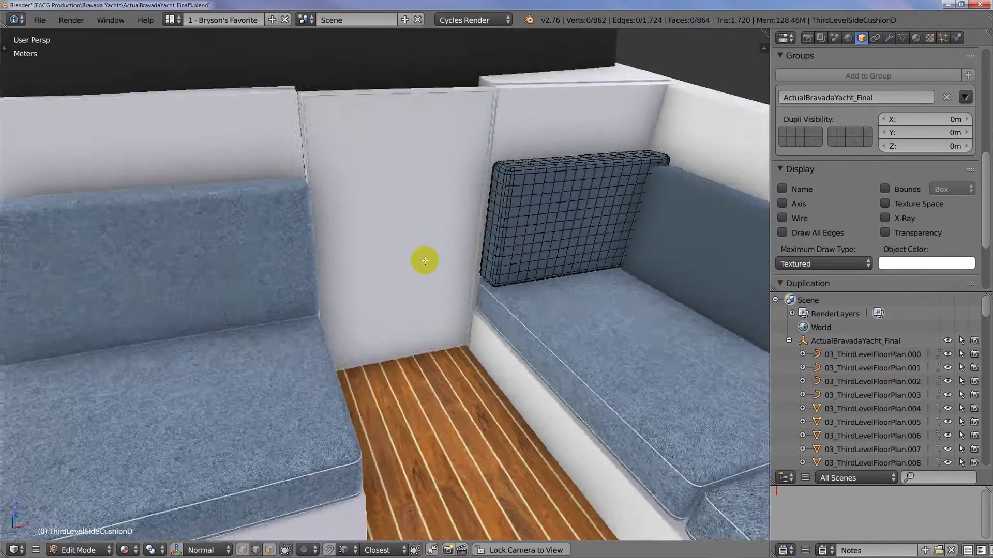
key(Tab)
right_click(293, 175)
key(Tab)
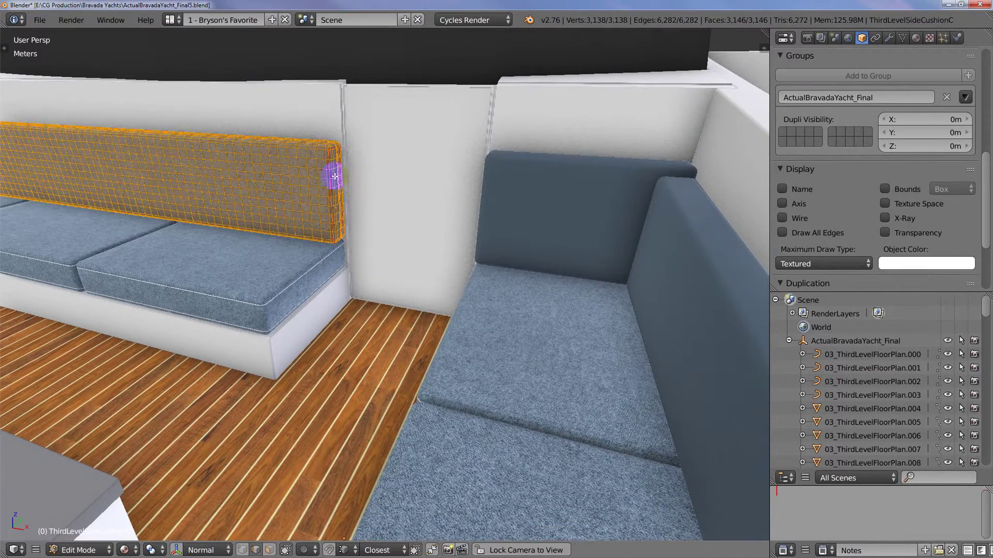
Examine the seam geometry around the end corner and top edge of the textured cushion as a reference
scroll(336, 173, up, 3)
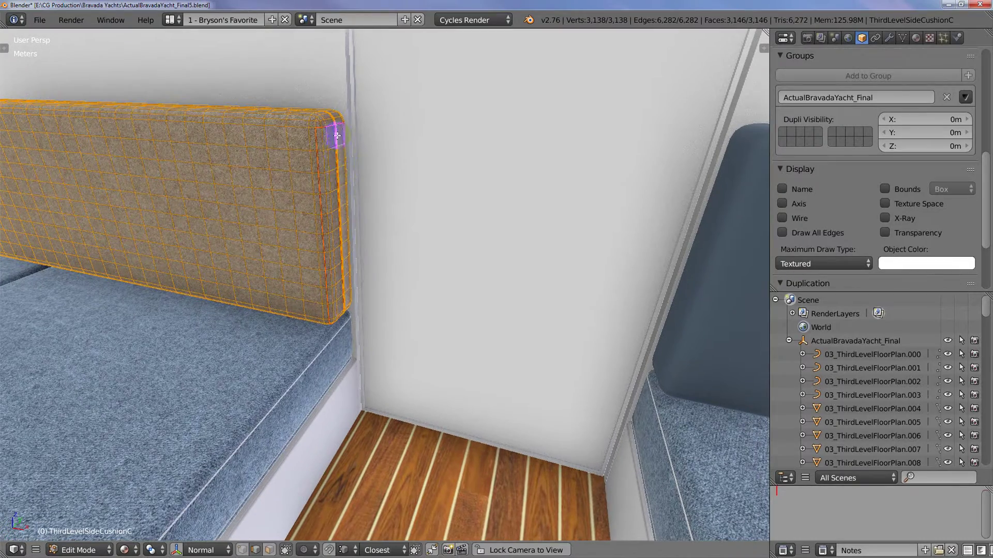
right_click(353, 148)
right_click(352, 161)
scroll(350, 165, up, 5)
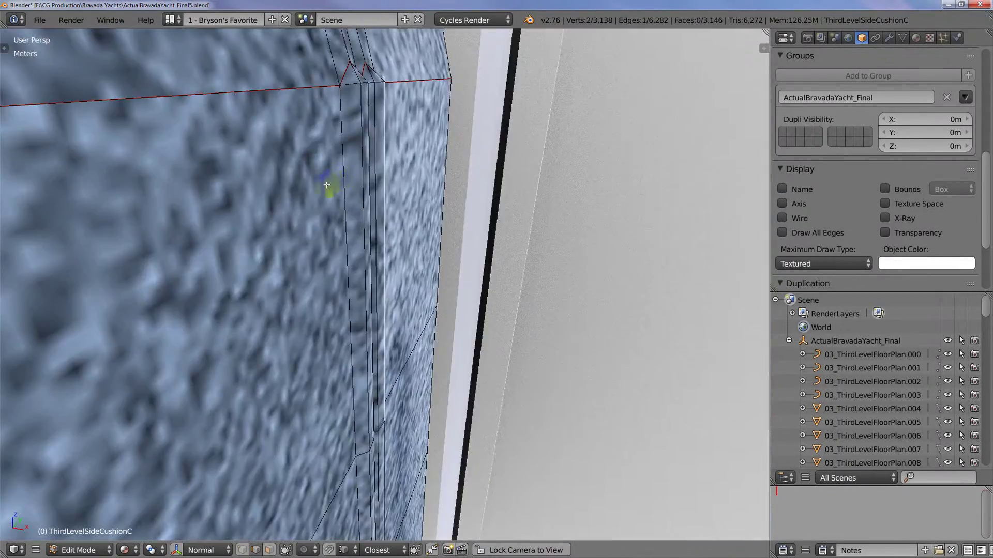
scroll(334, 186, down, 3)
scroll(338, 183, up, 1)
middle_drag(338, 164, 310, 172)
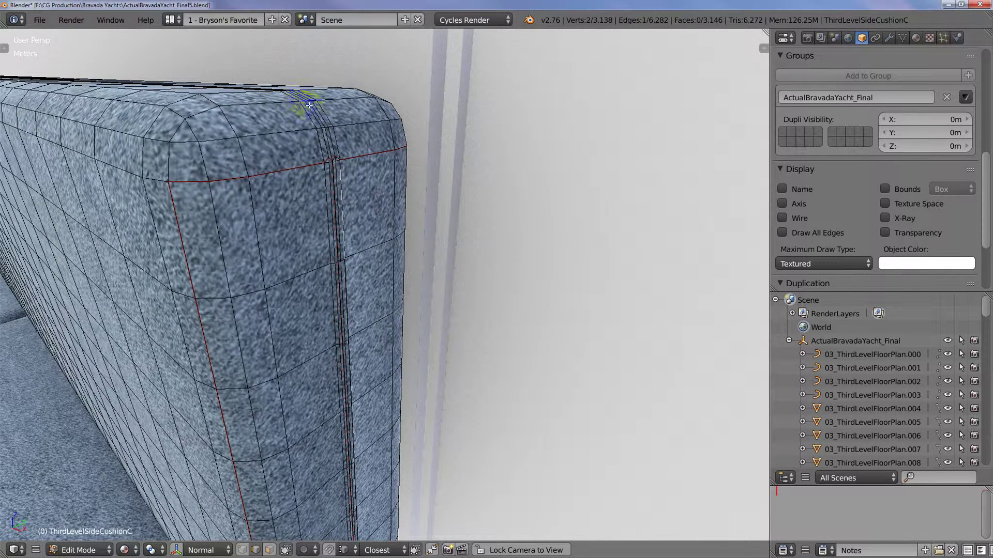
right_click(294, 91)
right_click(323, 155)
scroll(323, 160, down, 4)
middle_drag(338, 241, 480, 265)
Return to Object Mode, isolate the short untextured back cushion in local view and open its mesh in Edit Mode
key(Tab)
right_click(549, 209)
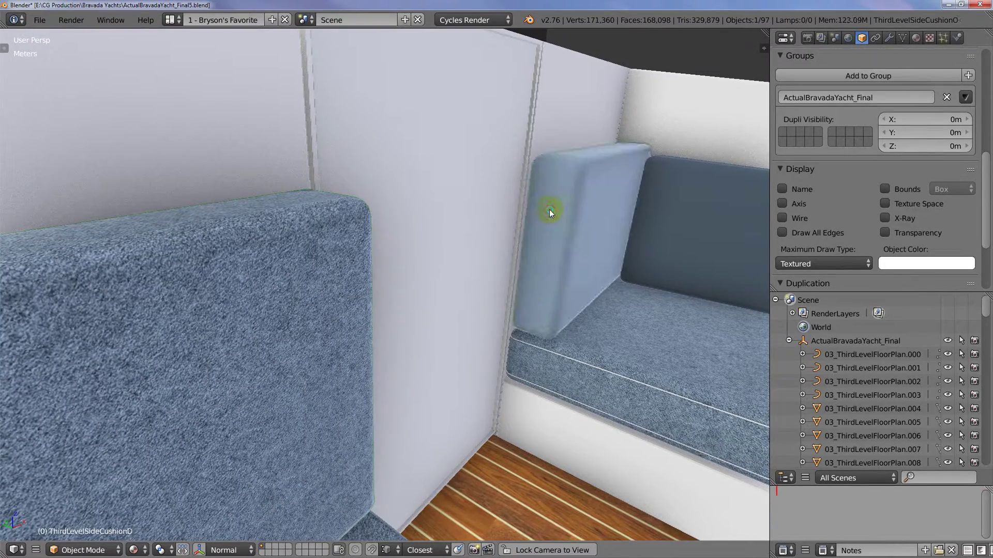
key(KP_Divide)
middle_drag(549, 209, 328, 203)
key(Tab)
click(290, 236)
scroll(288, 237, down, 2)
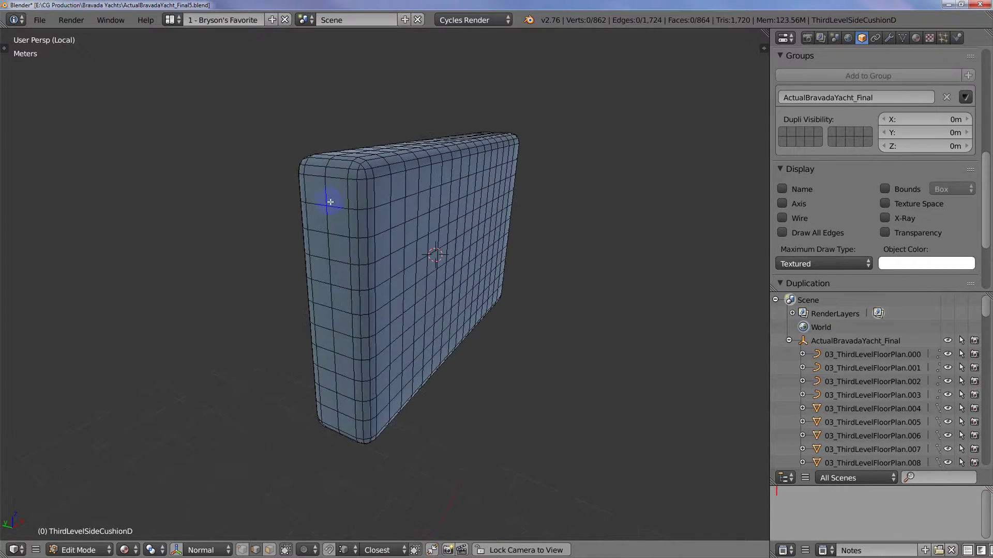
Select the centre edge loops along the cushion's bottom and both narrow ends, leaving the top edges out
scroll(332, 185, up, 4)
right_click(313, 171)
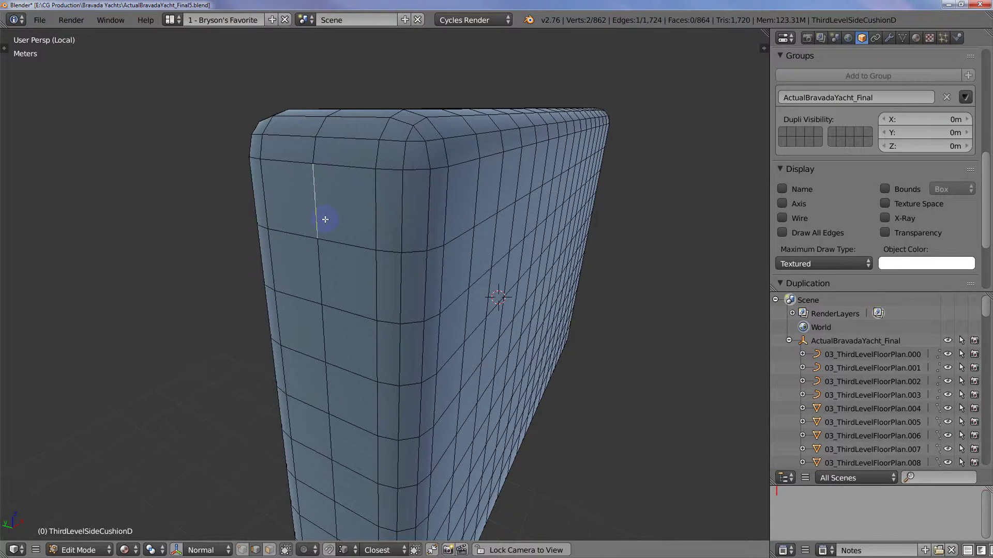
scroll(324, 220, down, 1)
alt+right_click(319, 215)
right_click(319, 204)
middle_drag(374, 232, 351, 271)
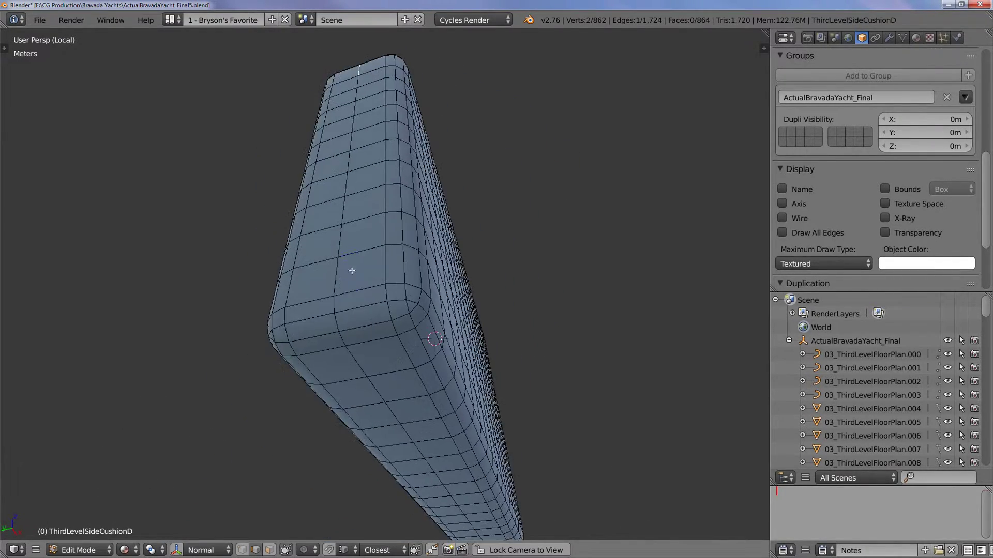
alt+right_click(343, 338)
middle_drag(461, 288, 310, 262)
alt+shift+right_click(183, 257)
middle_drag(181, 255, 255, 228)
alt+shift+right_click(250, 177)
scroll(250, 178, down, 8)
scroll(269, 195, up, 5)
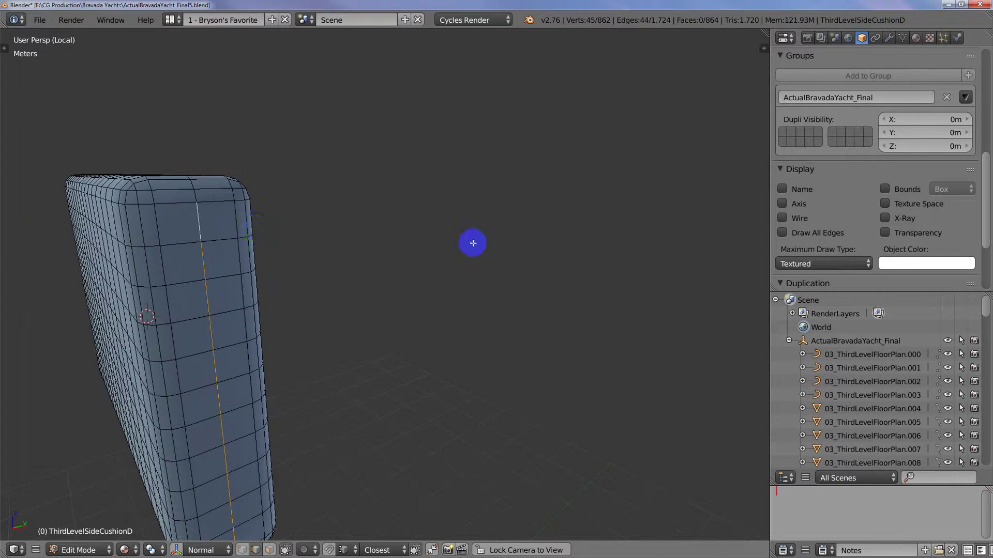
Create a vertex group named Seam on the cushion and assign the selected centre edges to it
click(902, 39)
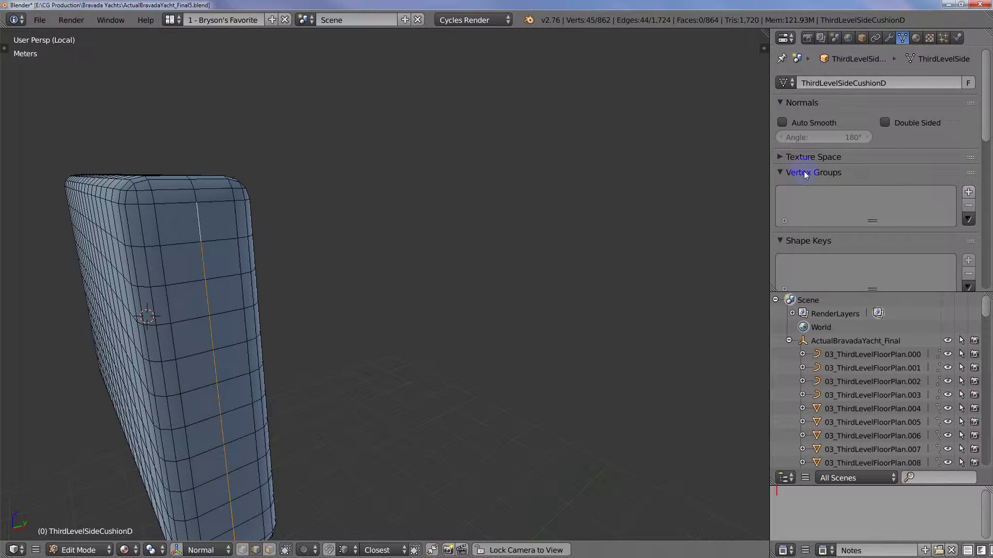
click(967, 192)
double_click(800, 200)
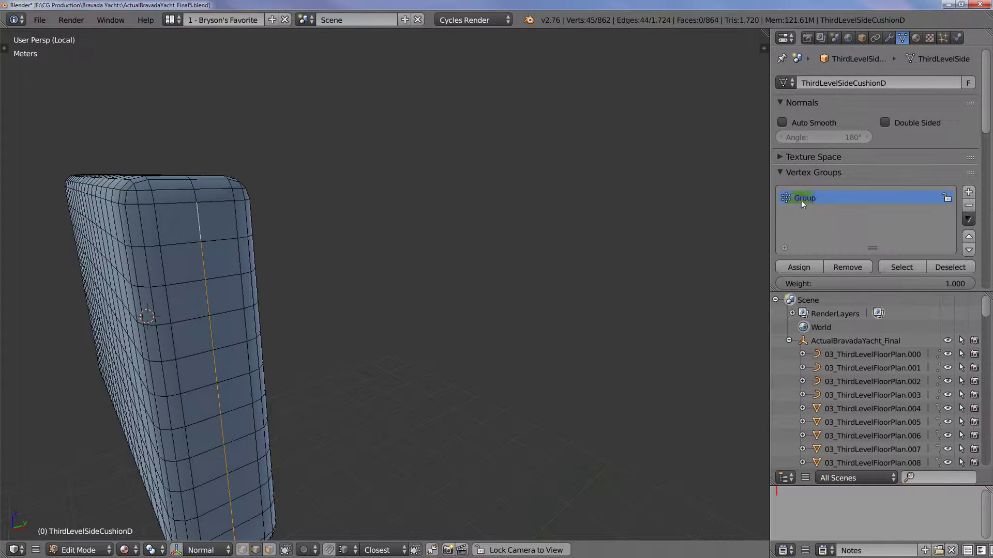
text(Seam)
key(Return)
click(799, 267)
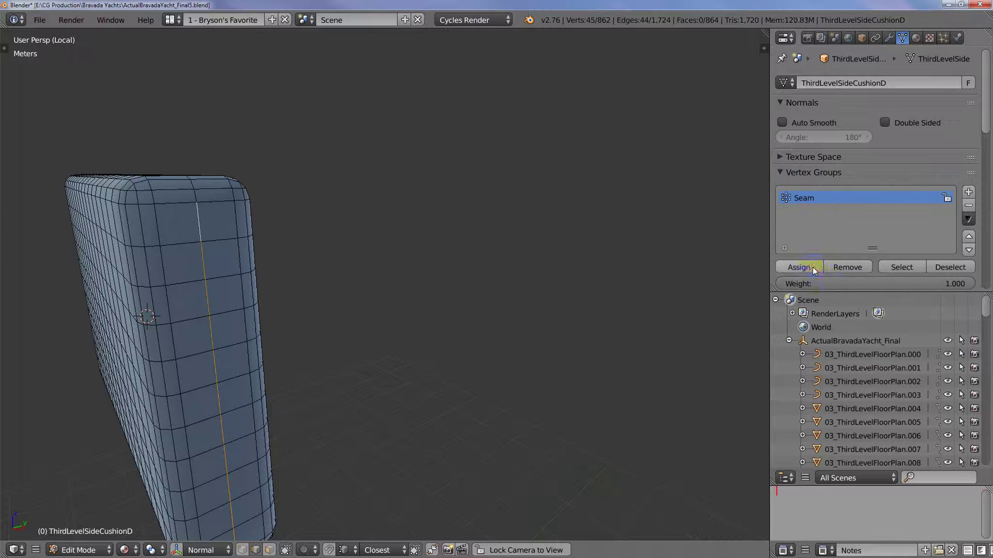
Check the Seam vertex group by deselecting and reselecting its vertices, and inspect the selection around the cushion
click(947, 269)
click(910, 265)
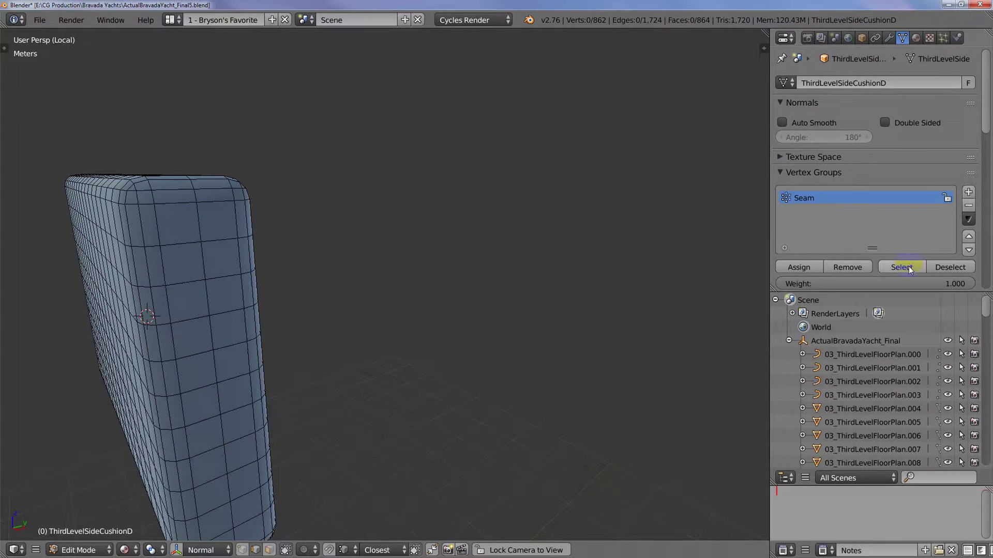
middle_drag(348, 231, 418, 248)
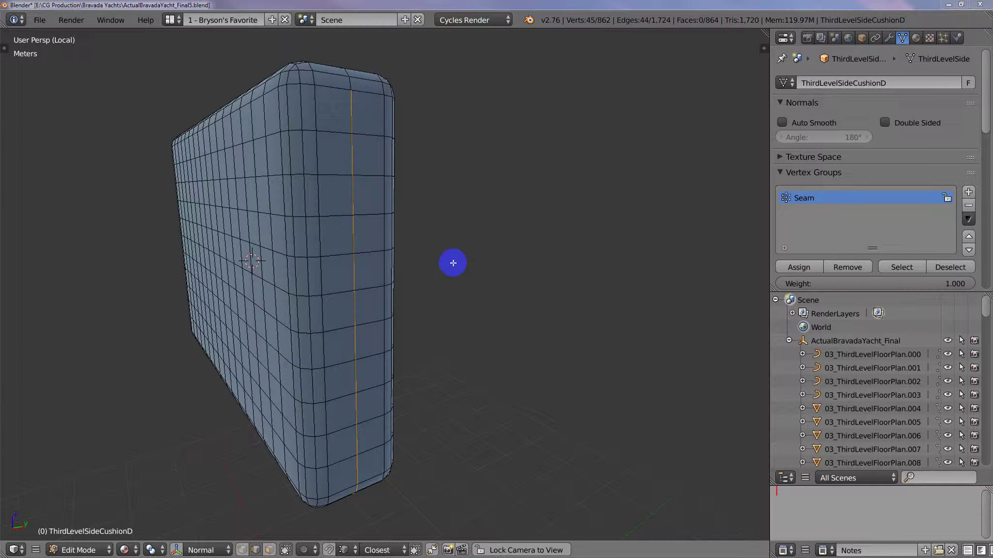
middle_drag(457, 242, 455, 261)
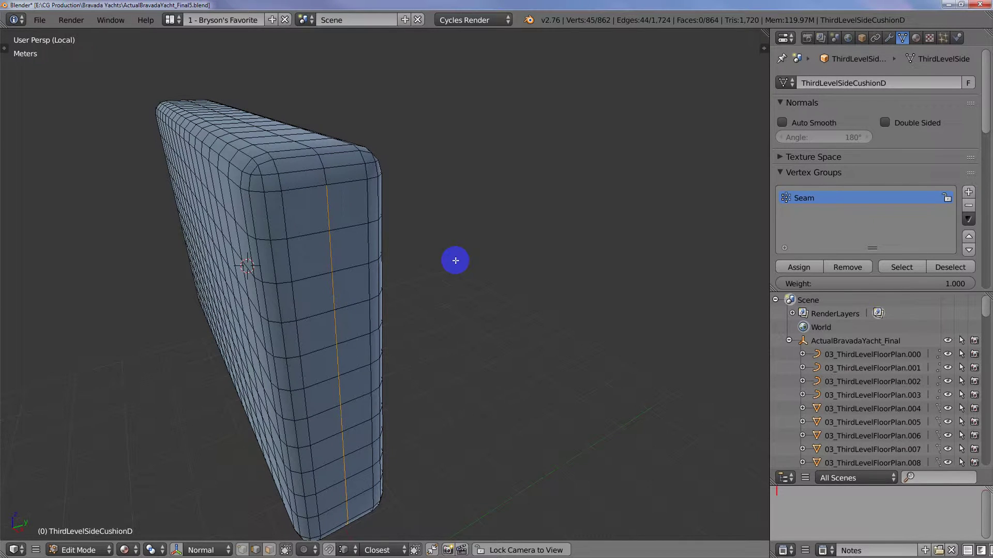
Try to add offset edge loops on both sides of the full centre edge loop around the cushion
right_click(330, 216)
alt+right_click(330, 217)
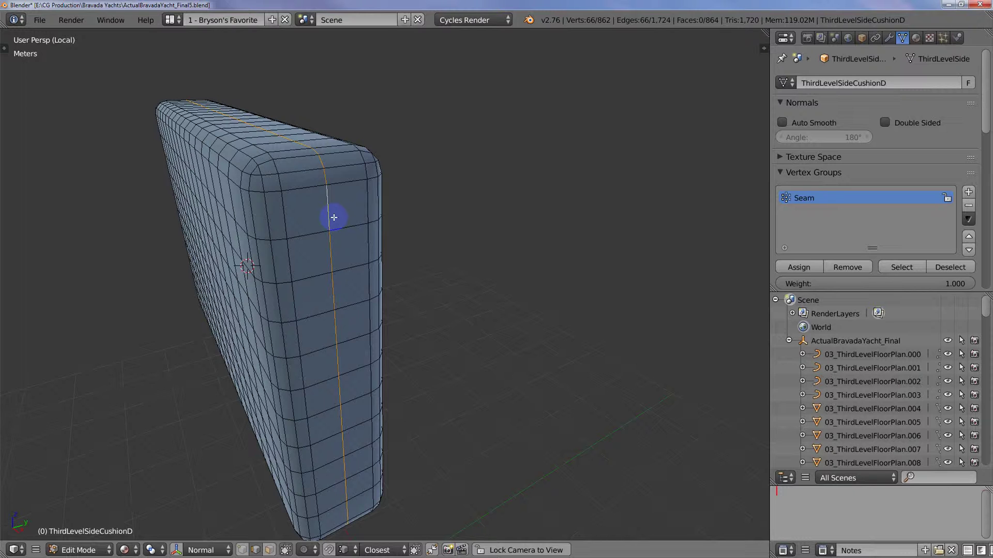
key(ctrl+shift+r)
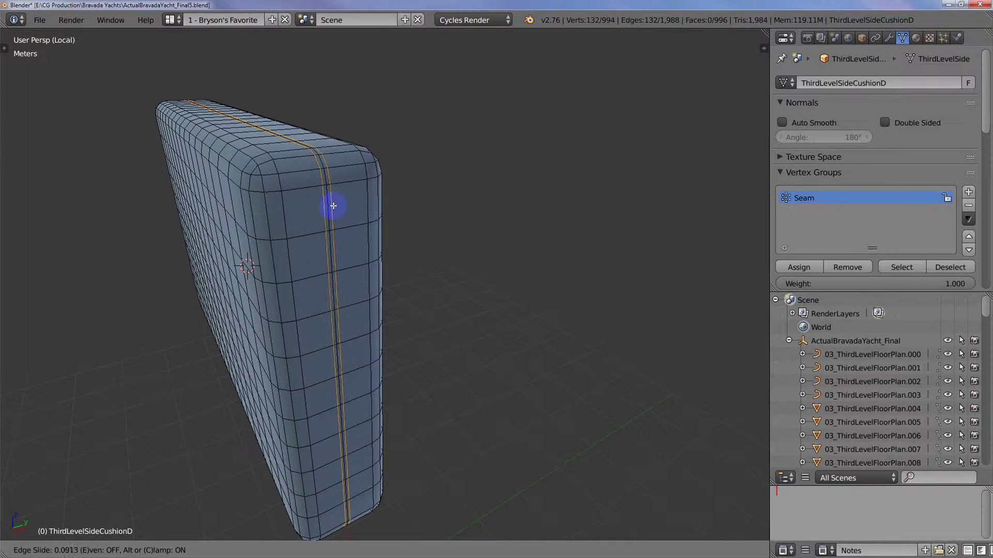
click(332, 205)
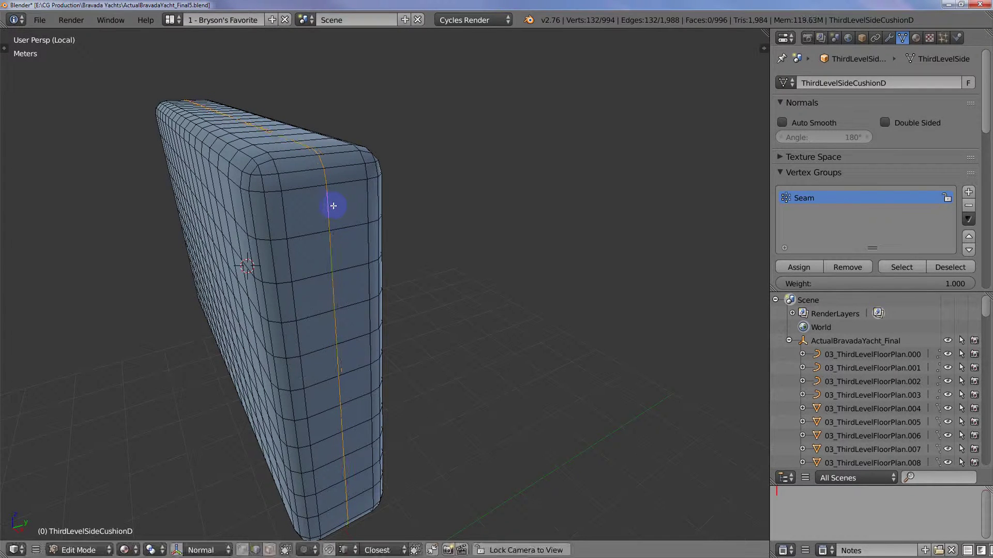
Select the whole cushion mesh and merge its duplicate vertices with Remove Doubles
key(a)
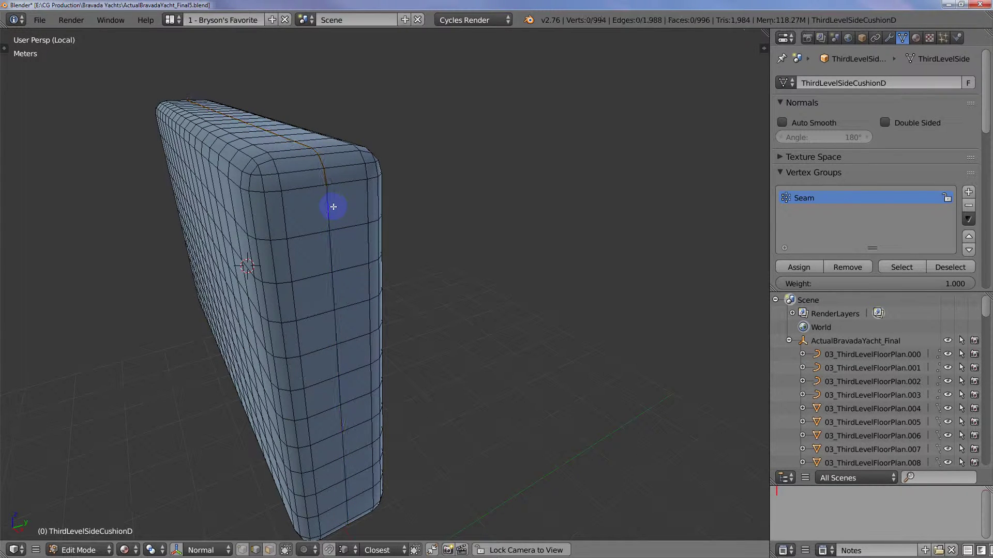
key(a)
key(w)
click(332, 208)
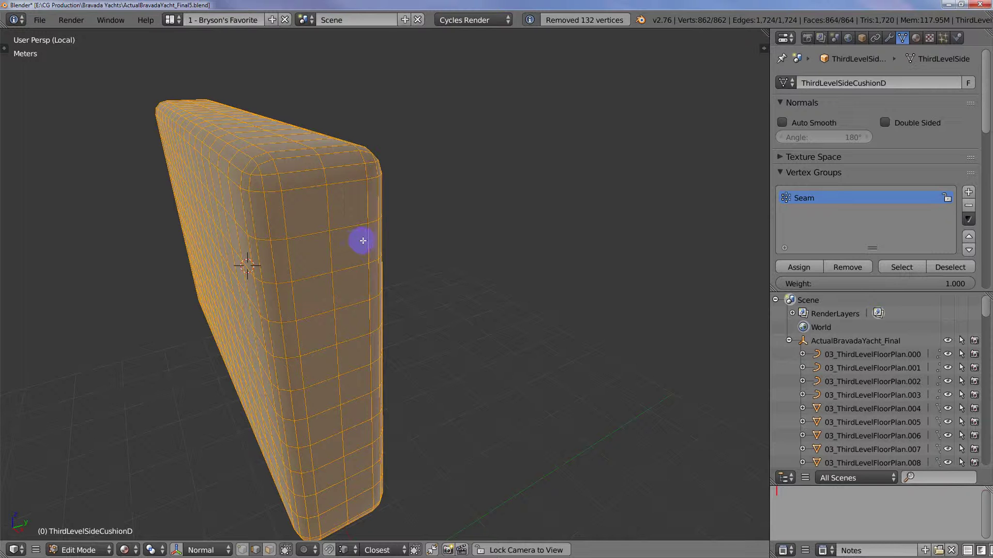
middle_drag(370, 247, 337, 249)
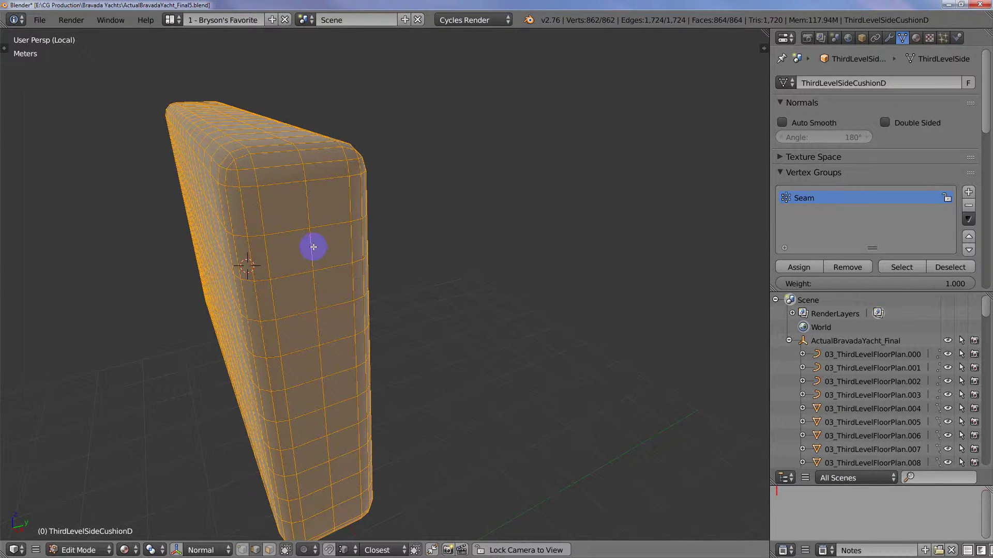
Try a two-segment bevel on the cushion's centre edge loop, and run Remove Doubles on the whole mesh
key(a)
alt+right_click(318, 254)
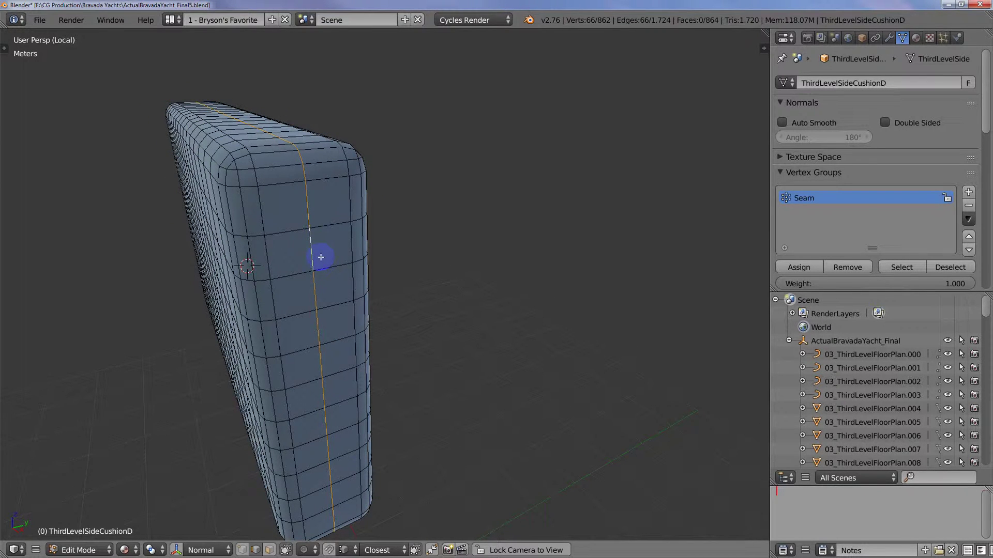
key(ctrl+b)
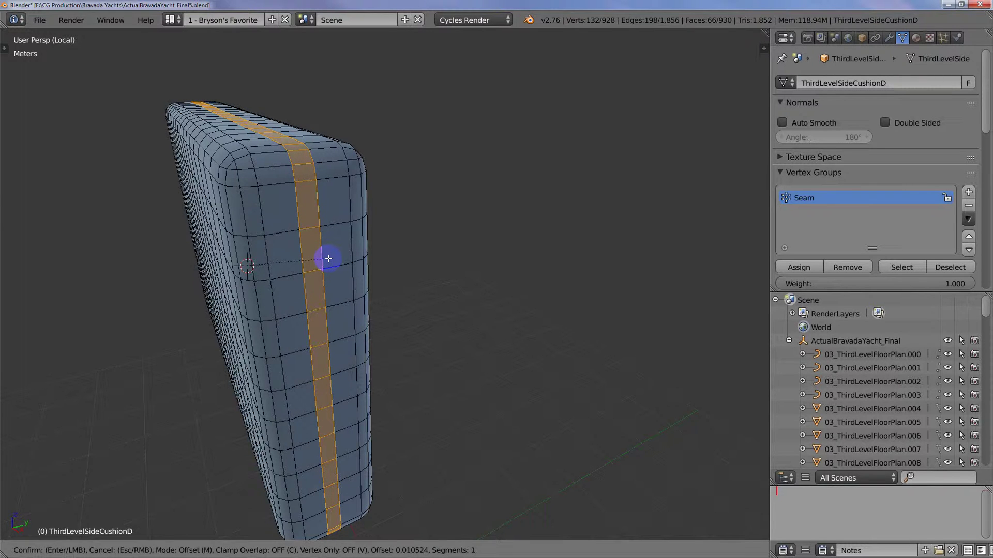
scroll(329, 259, up, 1)
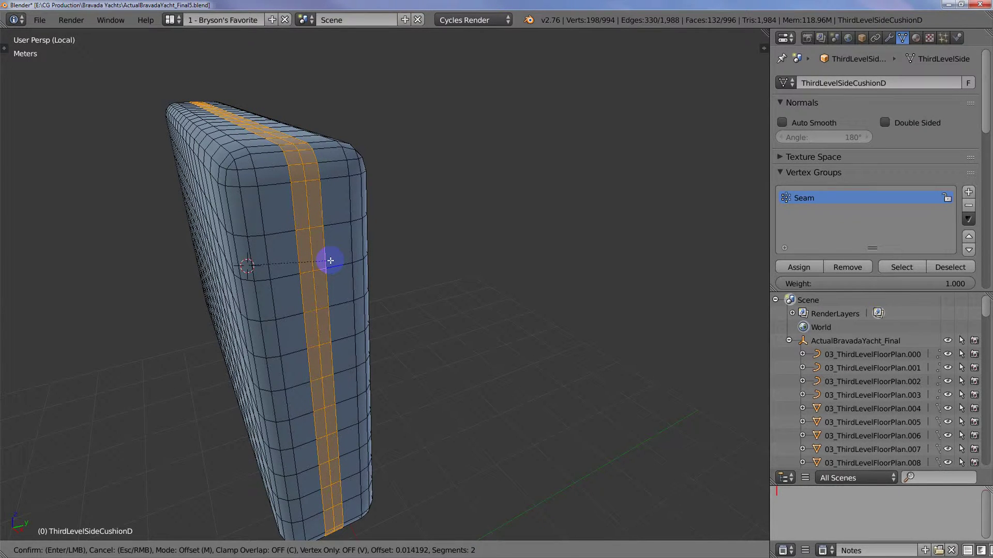
right_click(331, 260)
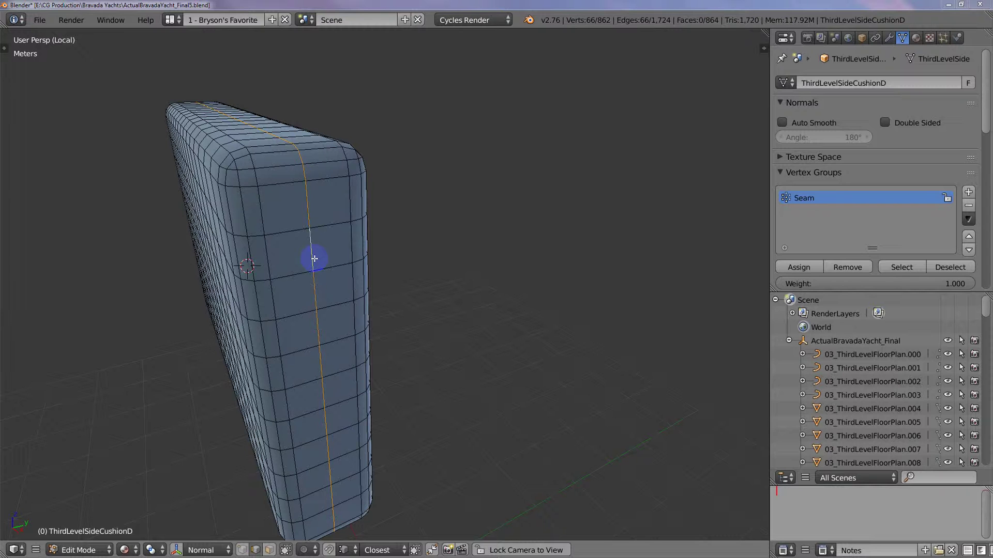
key(a)
key(a)
key(w)
click(331, 272)
Bevel the full centre edge loop around the cushion with two segments and an offset of 0.005
right_click(314, 271)
alt+right_click(314, 260)
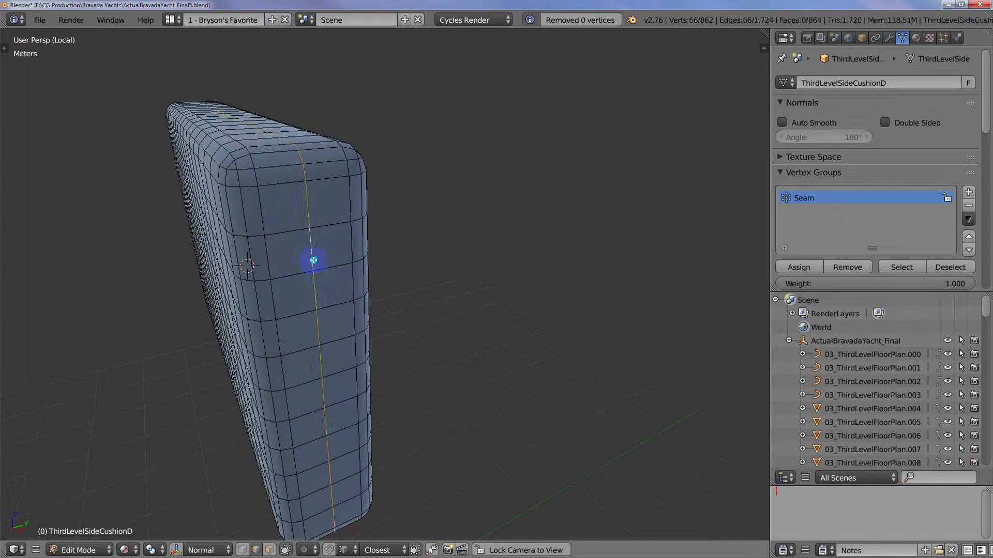
middle_drag(321, 267, 325, 271)
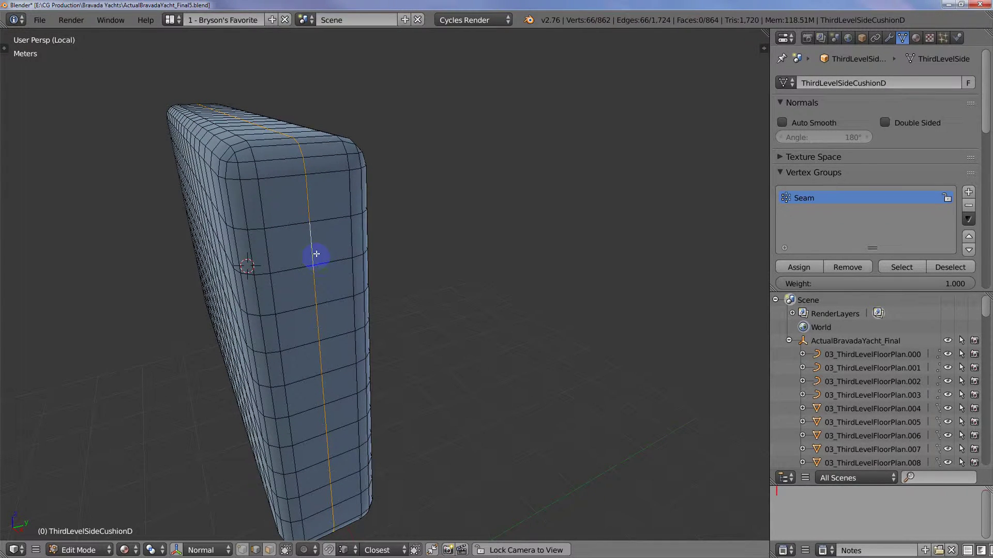
key(ctrl+b)
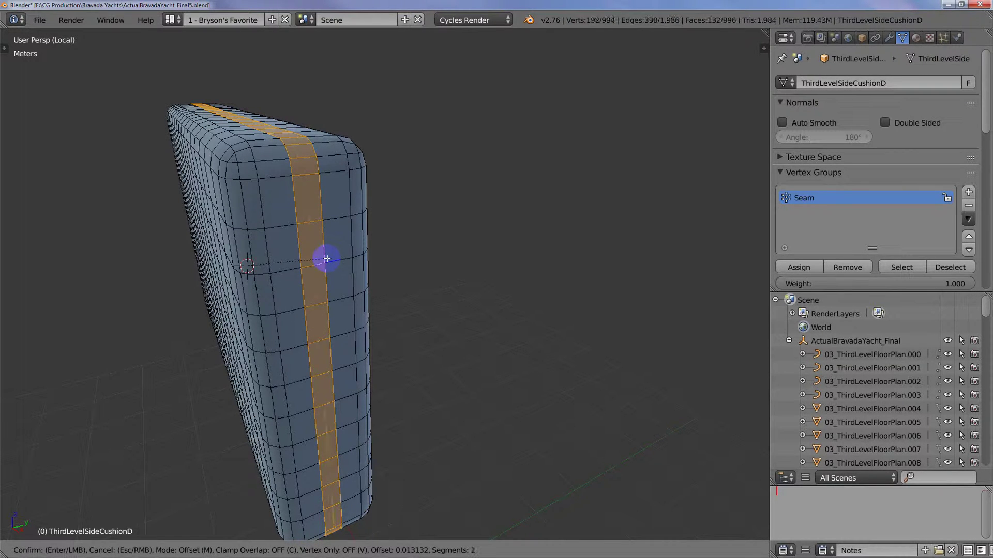
scroll(326, 259, up, 1)
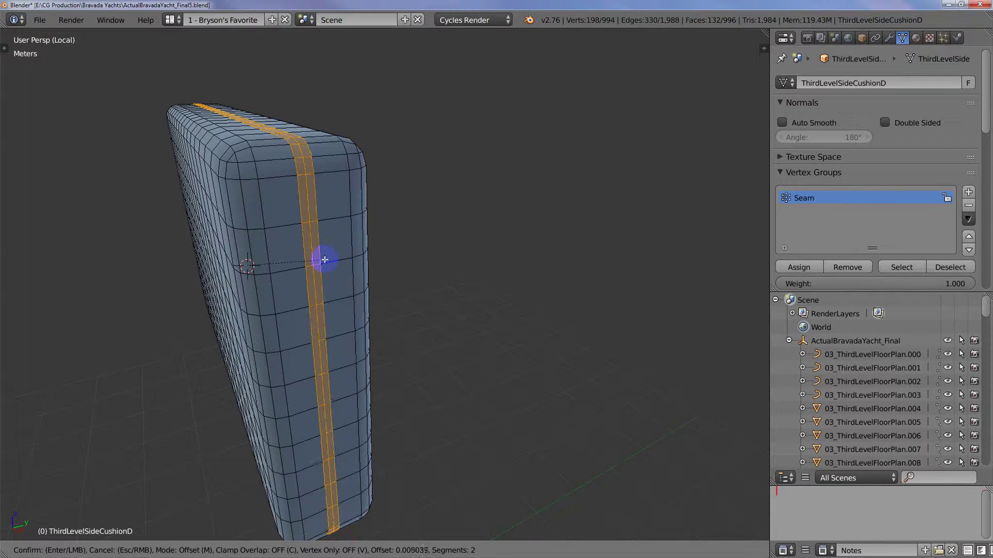
text(.005)
key(Return)
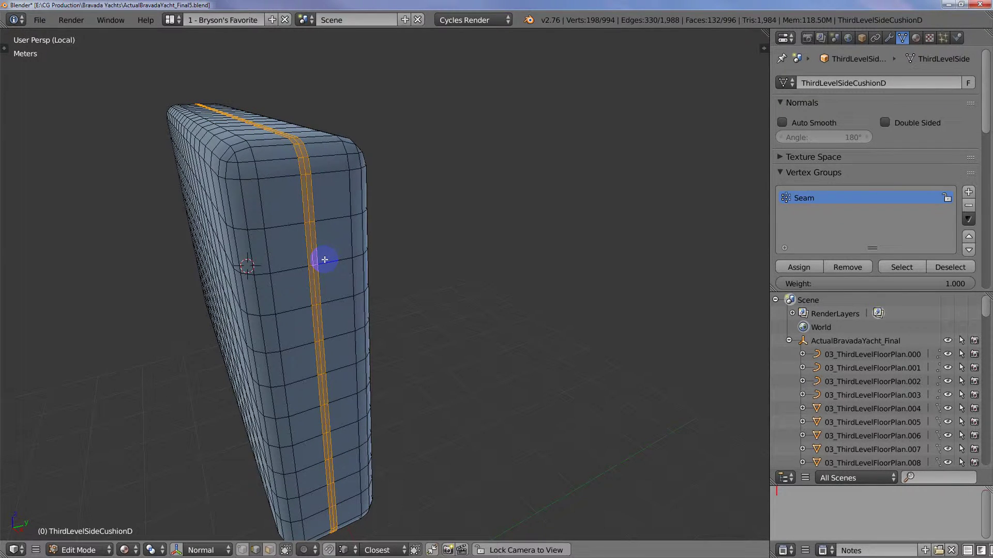
Select only the middle edge loop of the bevelled strip around the cushion
scroll(317, 202, up, 5)
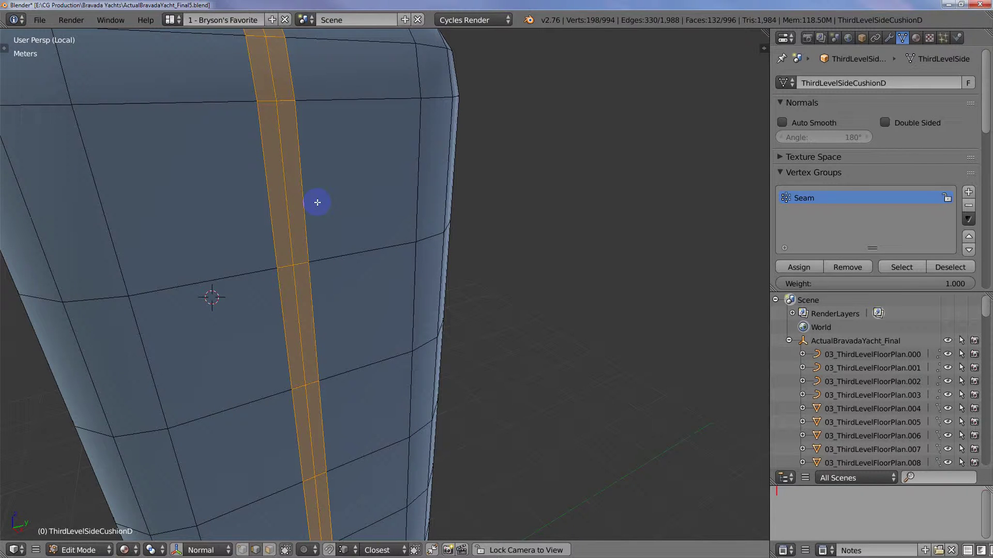
right_click(302, 265)
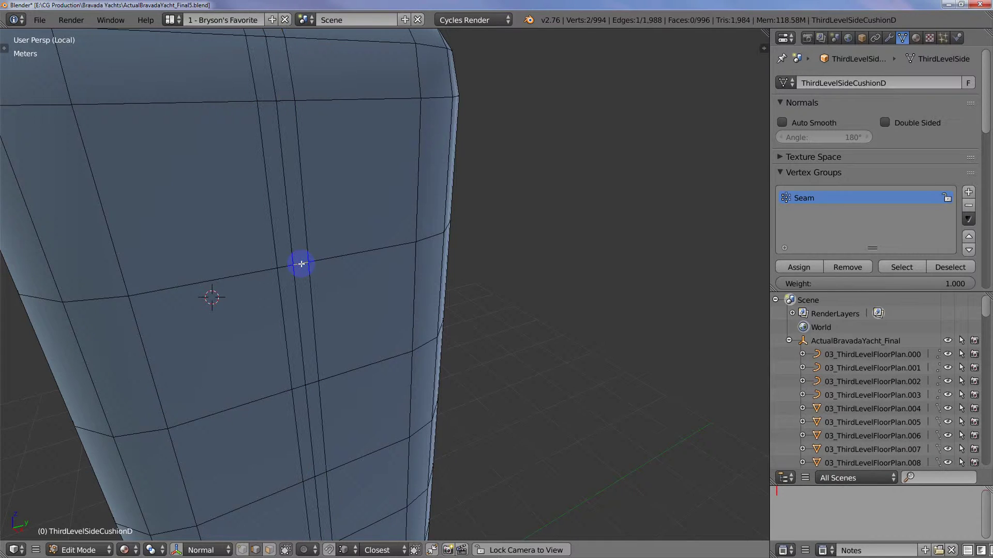
right_click(289, 253)
alt+right_click(289, 254)
scroll(289, 254, down, 5)
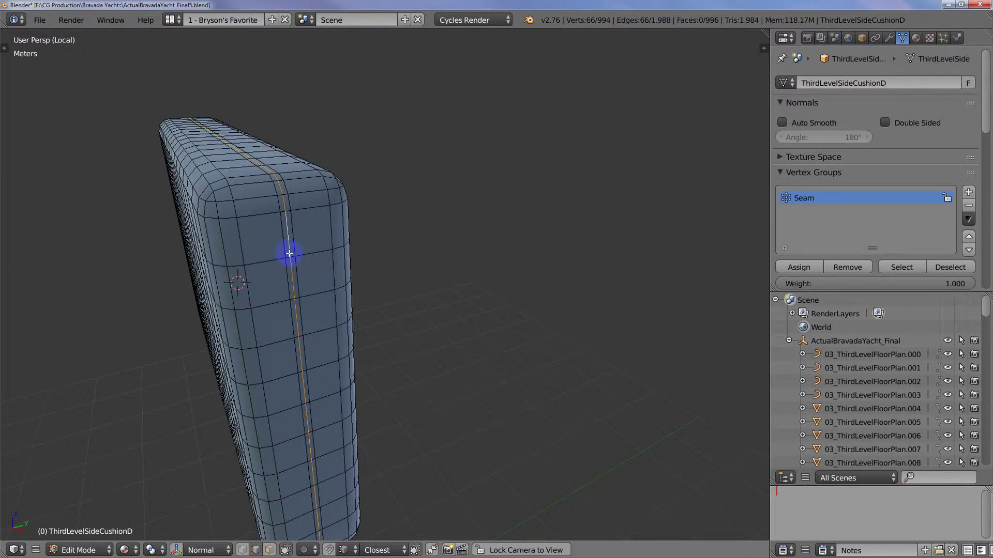
Leave local view and examine the seam's edge loops at the corner of the finished textured back cushion in Edit Mode
key(Tab)
key(KP_Divide)
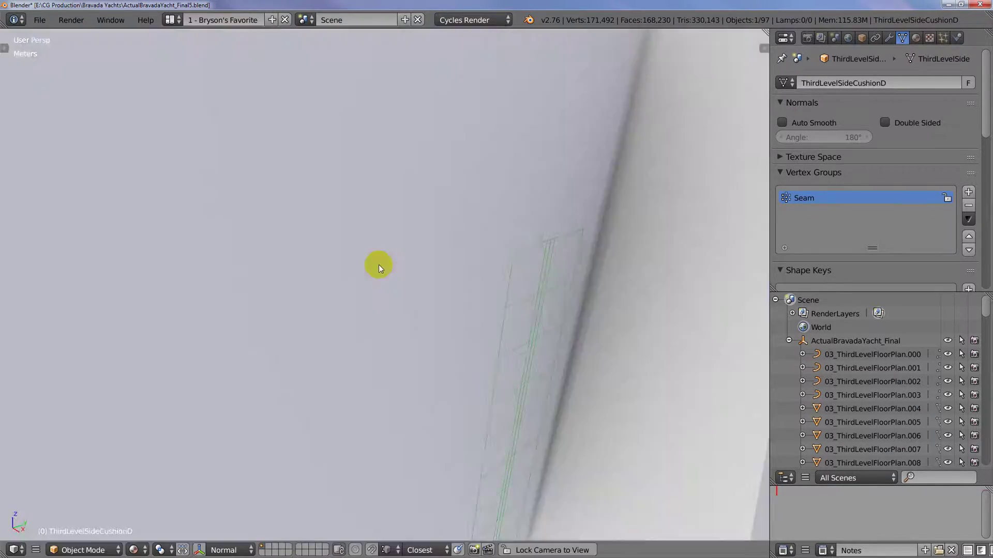
right_click(352, 248)
middle_drag(352, 249, 365, 271)
scroll(365, 271, down, 1)
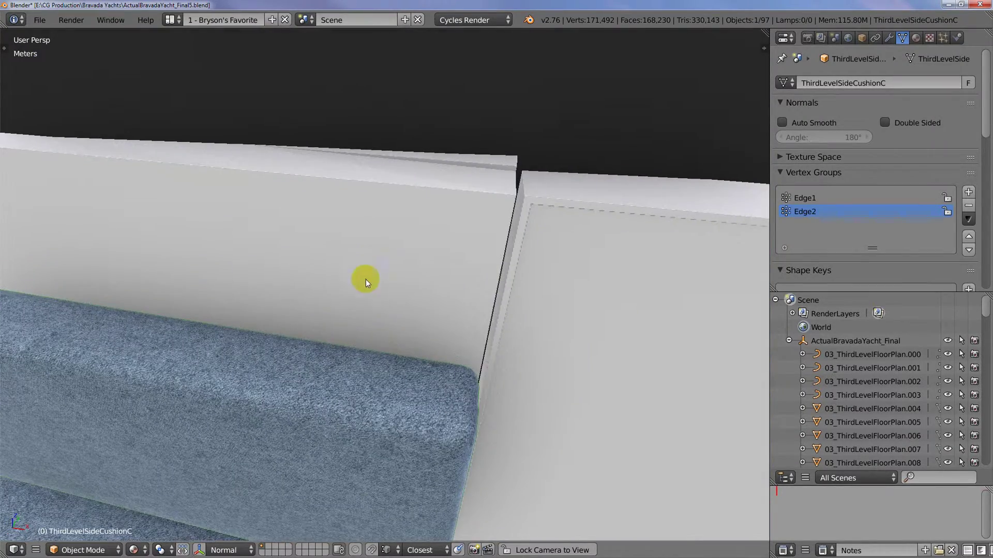
key(Tab)
right_click(401, 368)
middle_drag(401, 367, 337, 319)
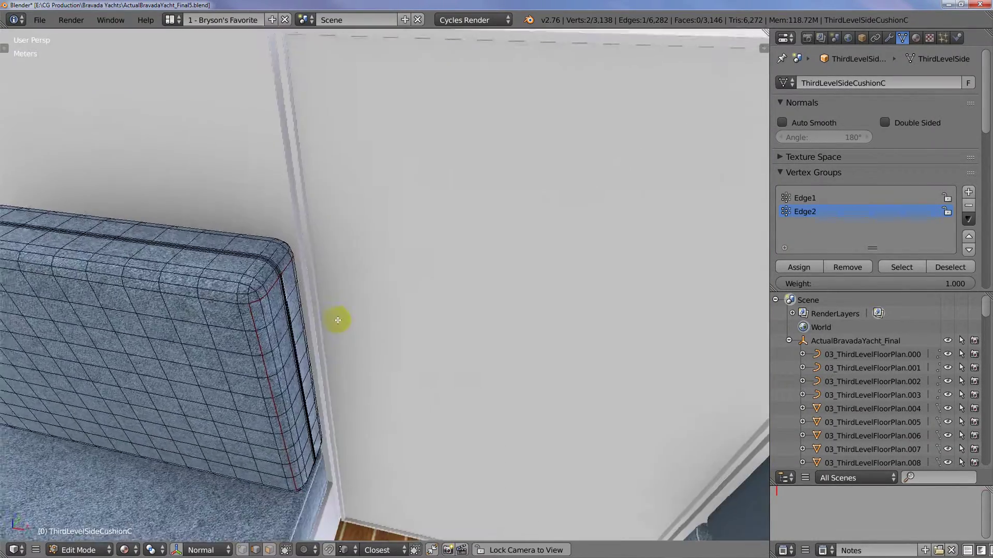
scroll(271, 270, up, 4)
key(z)
key(z)
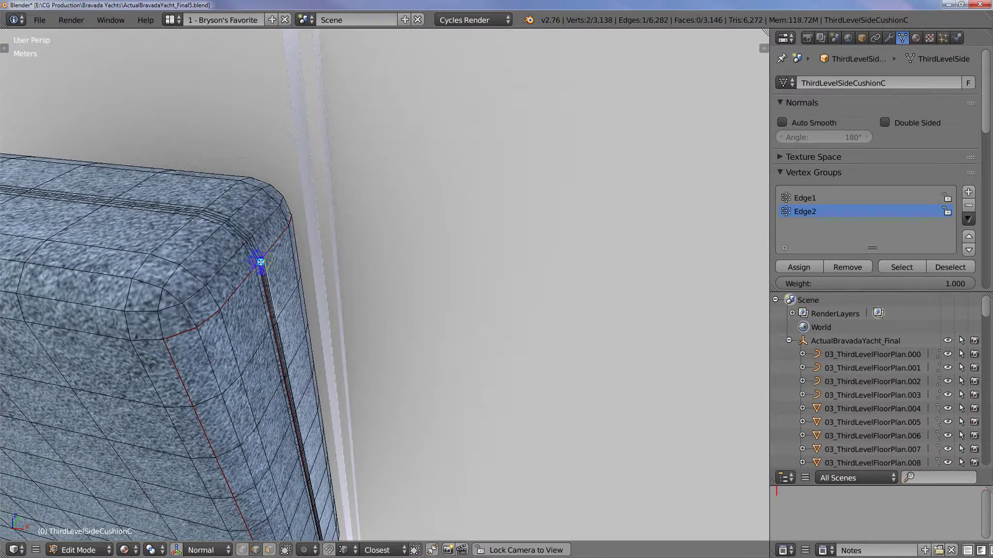
scroll(268, 285, up, 5)
scroll(267, 285, up, 1)
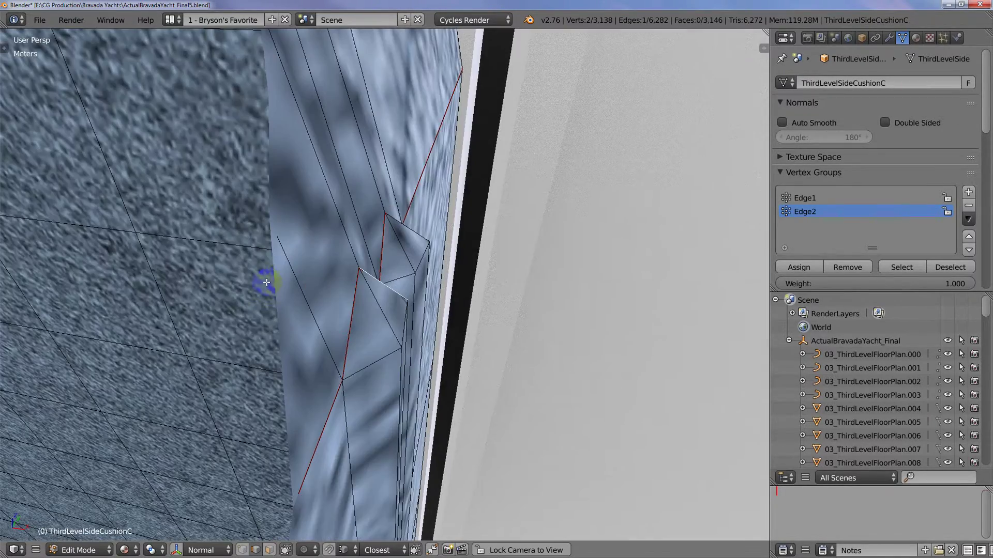
scroll(268, 285, down, 2)
middle_drag(286, 292, 339, 253)
scroll(325, 201, down, 4)
scroll(351, 343, down, 8)
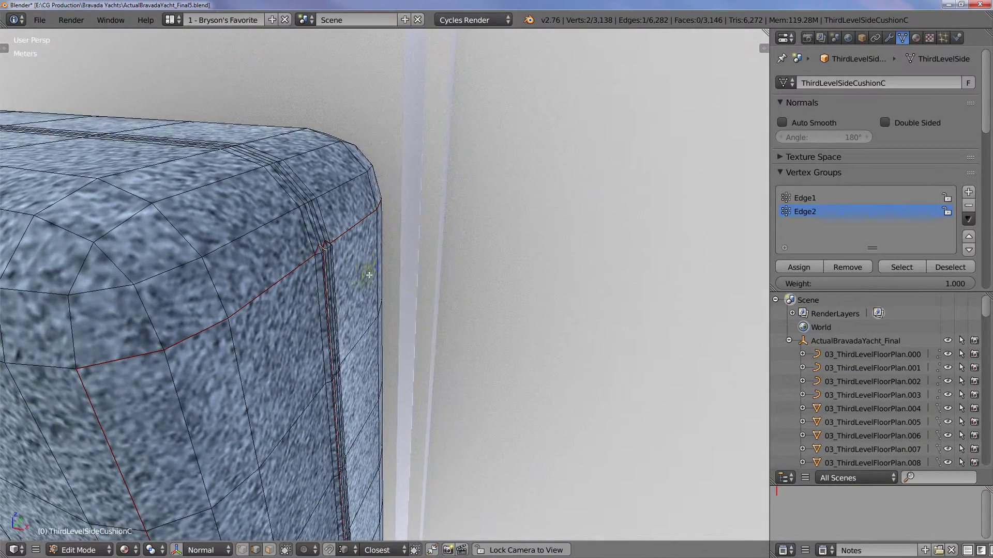
key(Tab)
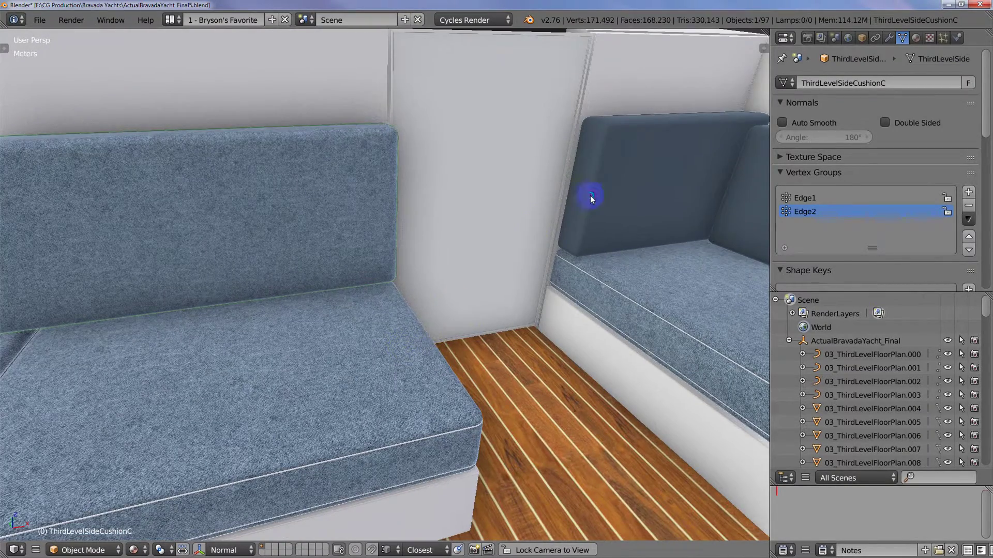
Isolate the short untextured back cushion in local view again and open its mesh in Edit Mode
right_click(597, 181)
key(KP_Divide)
key(Tab)
mouse_move(372, 205)
middle_down()
mouse_move(407, 214)
mouse_move(369, 194)
middle_up()
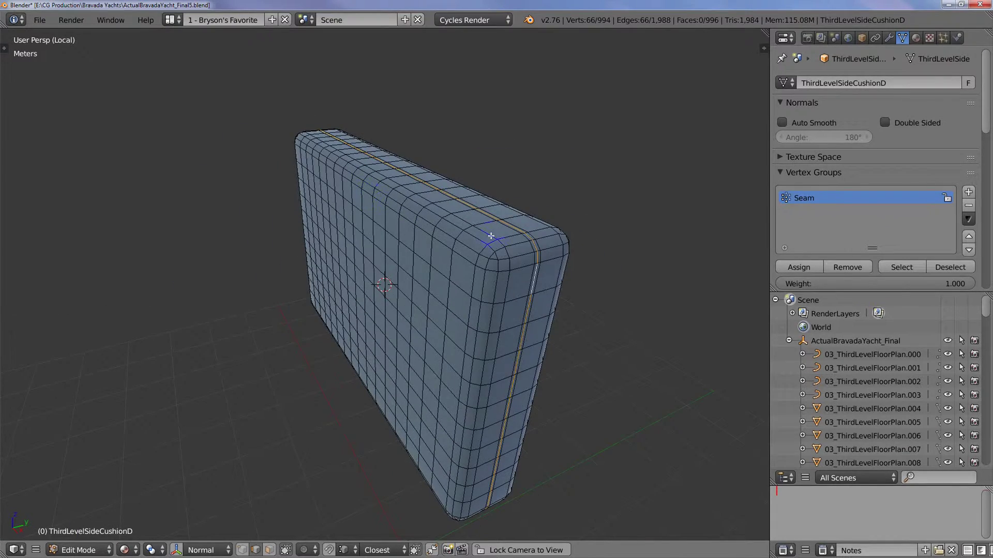
Bevel the selected middle edge loop with two segments and an offset of 0.002
middle_drag(495, 238, 399, 215)
scroll(388, 215, up, 6)
middle_drag(366, 283, 320, 250)
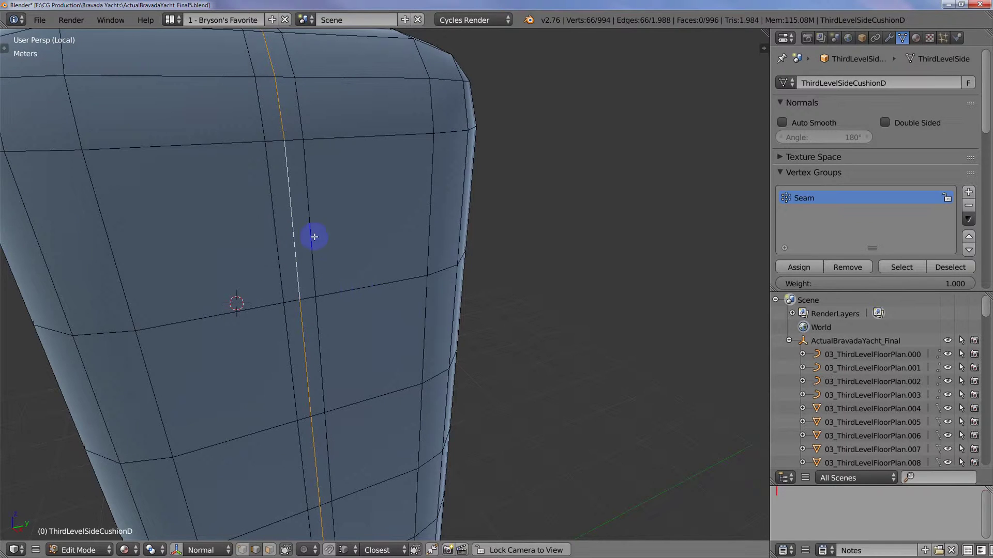
key(ctrl+b)
click(326, 247)
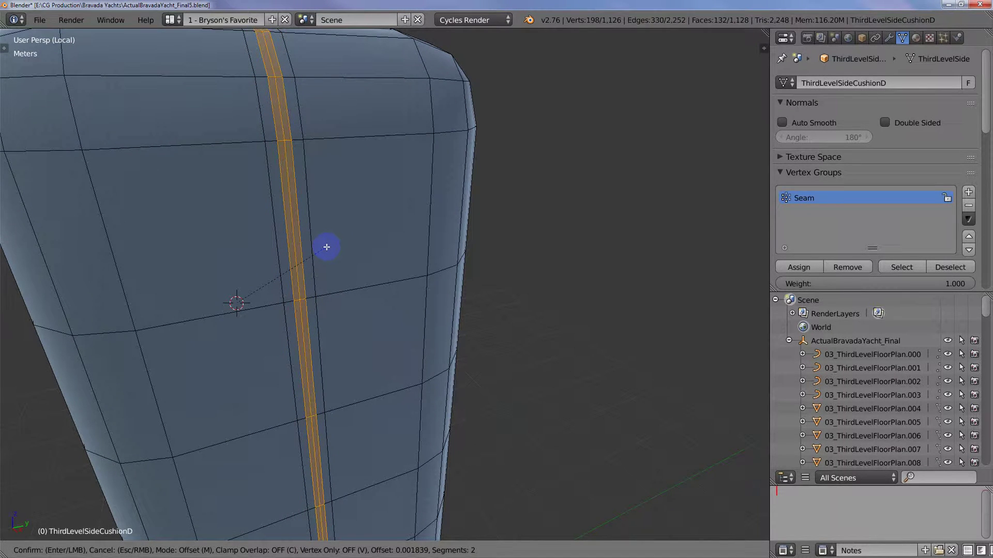
text(.002)
key(Return)
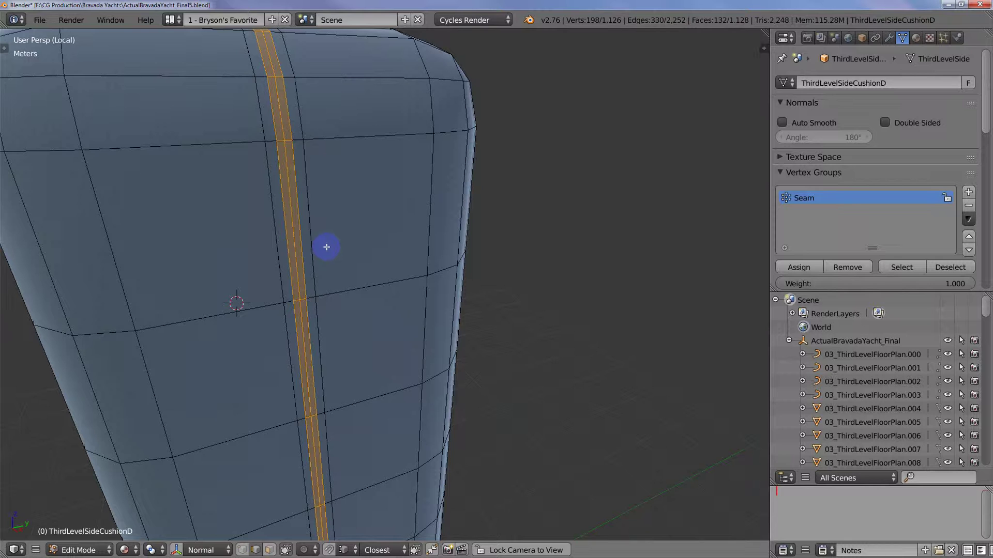
Select the middle seam edges along the cushion's bottom and both narrow ends, leaving the top edges out
right_click(299, 212)
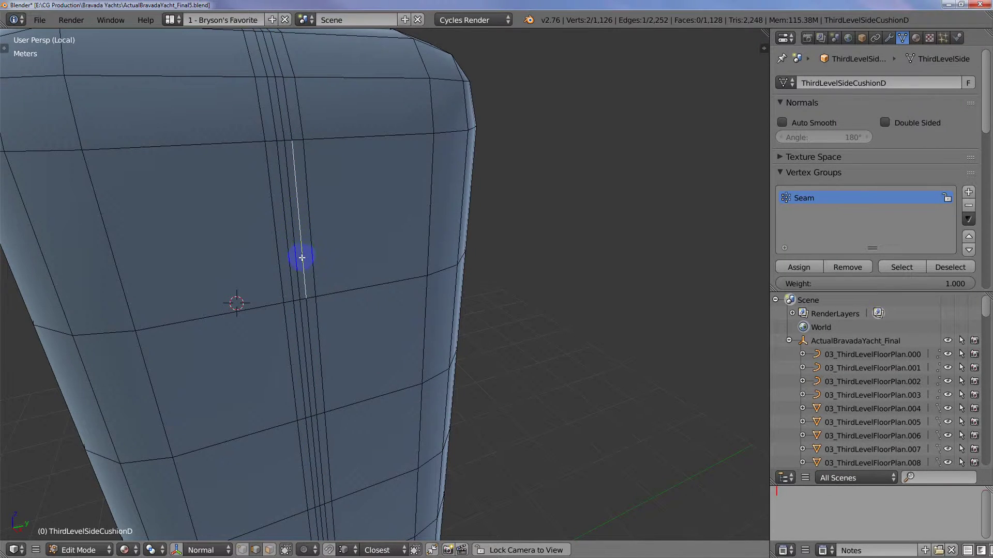
scroll(302, 257, down, 4)
middle_drag(311, 300, 317, 274)
mouse_move(312, 339)
middle_down()
mouse_move(310, 349)
mouse_move(309, 246)
mouse_move(323, 397)
mouse_move(314, 311)
mouse_move(303, 333)
middle_up()
scroll(303, 328, up, 2)
alt+right_click(240, 352)
scroll(241, 351, down, 4)
middle_drag(241, 352, 401, 333)
scroll(401, 333, up, 2)
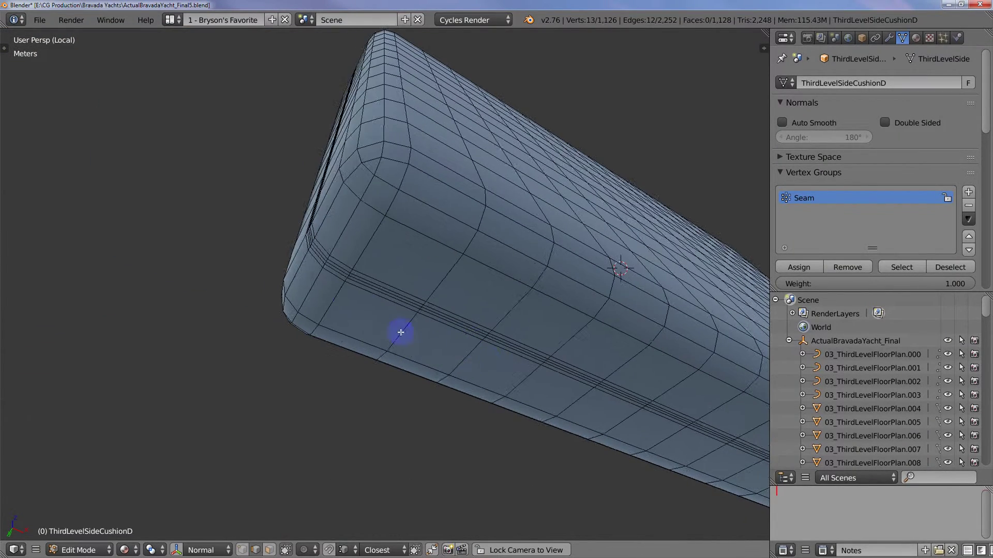
alt+shift+right_click(318, 259)
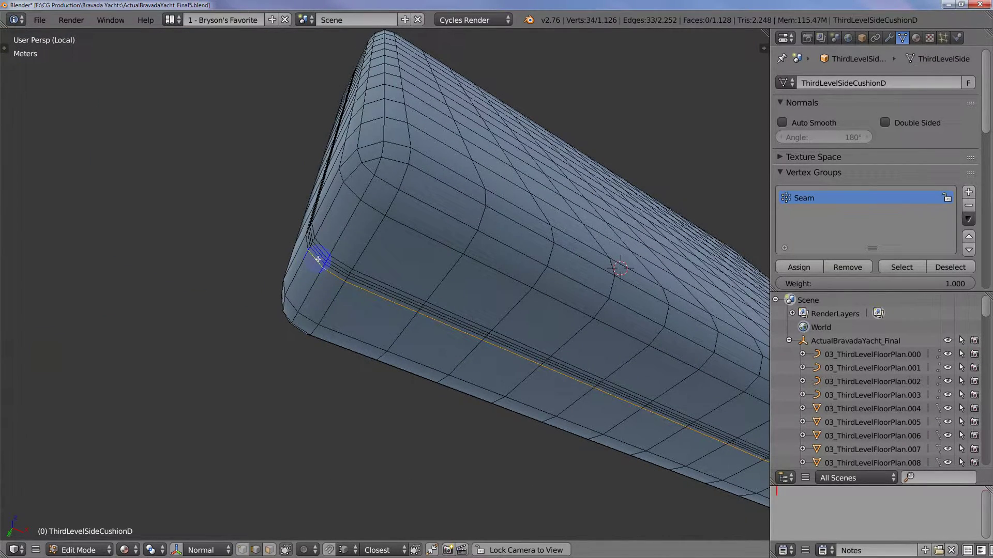
alt+shift+right_click(317, 259)
alt+shift+right_click(317, 257)
middle_drag(321, 250, 365, 363)
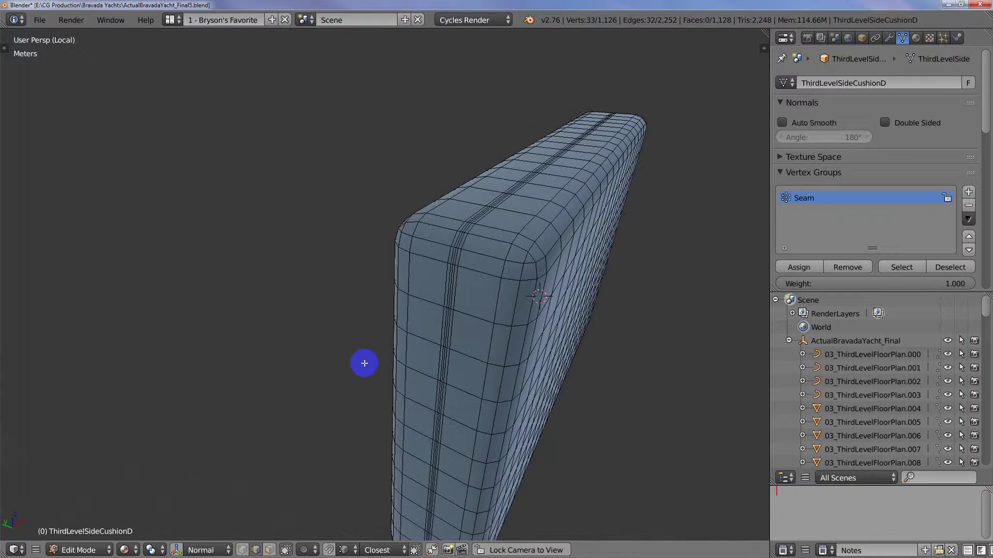
alt+shift+right_click(449, 281)
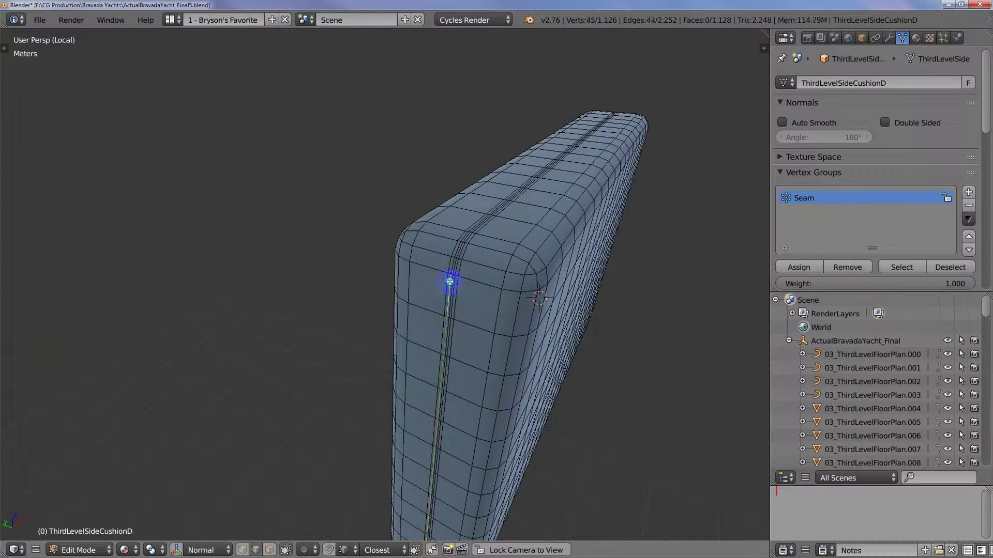
scroll(517, 306, down, 7)
middle_drag(594, 303, 367, 264)
scroll(531, 266, up, 4)
middle_drag(563, 263, 530, 296)
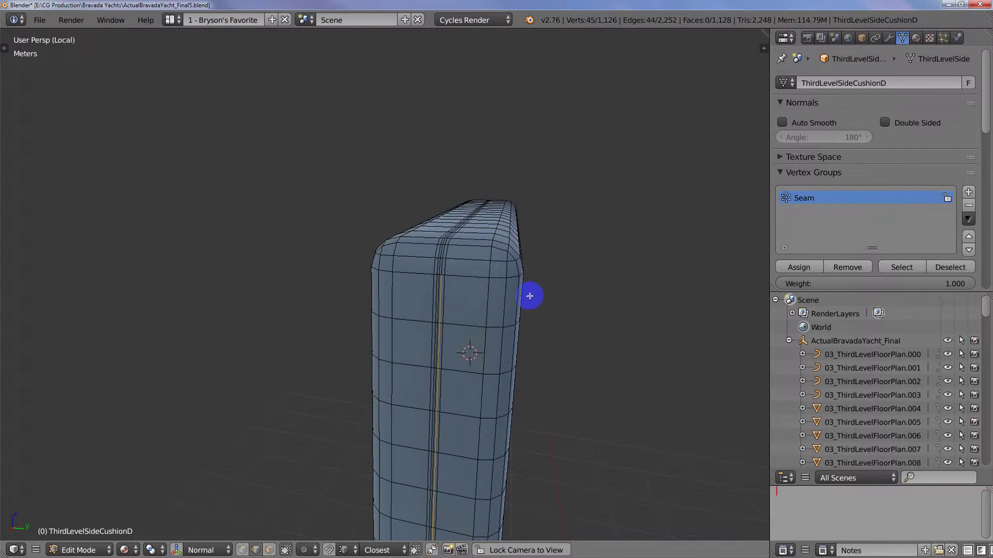
Add a vertex group named Edge1 and assign the selected seam edges along the cushion's bottom and narrow ends to it
click(968, 193)
click(837, 212)
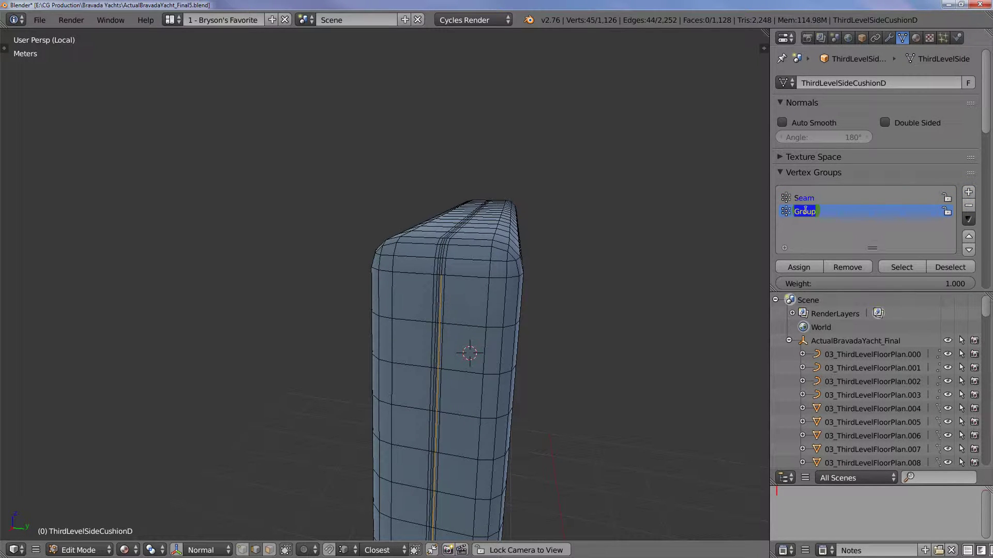
text(Edge1)
click(807, 269)
click(946, 265)
click(914, 267)
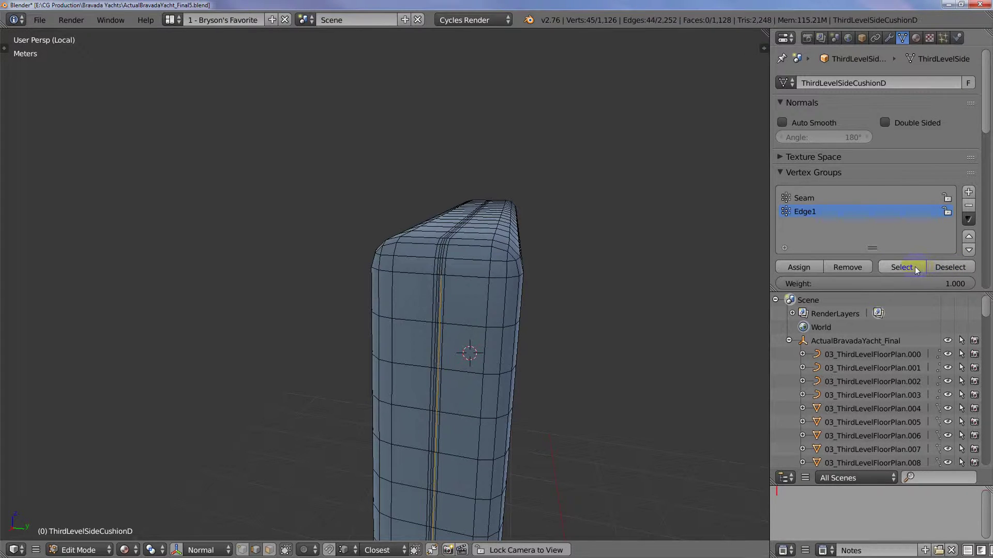
click(946, 268)
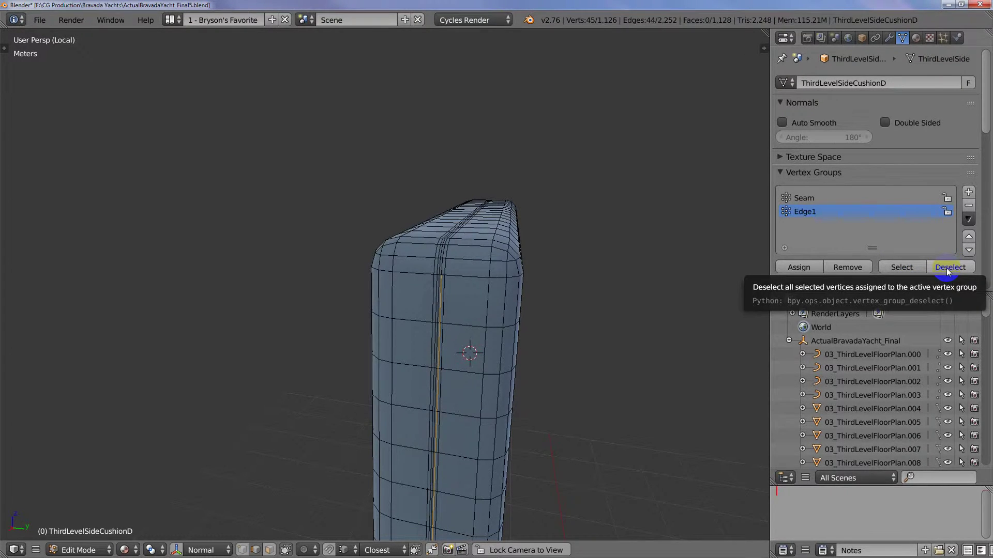
Push the selected Edge1 edges outward along their normals by about 0.0028 with Shrink/Fatten
middle_drag(526, 351, 541, 346)
scroll(541, 318, up, 5)
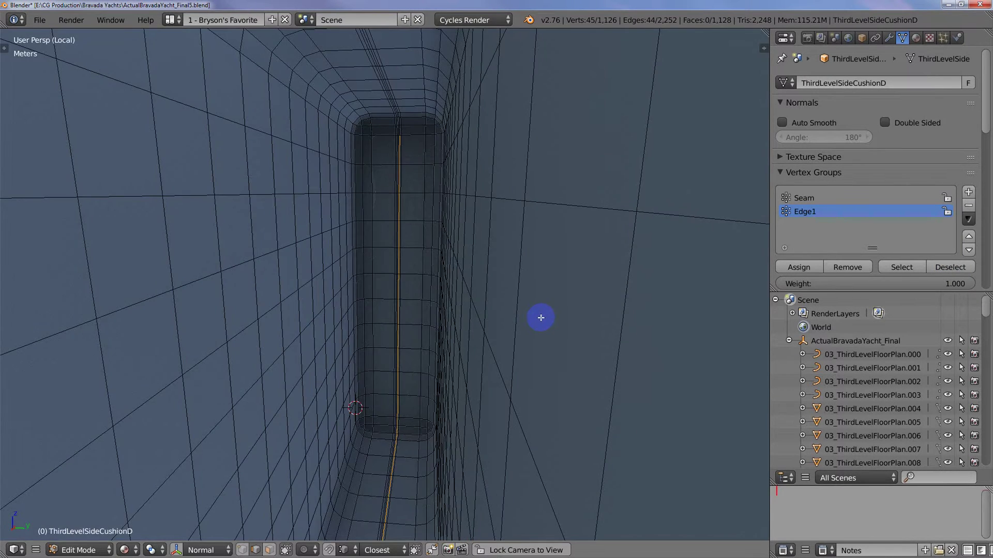
scroll(541, 318, down, 6)
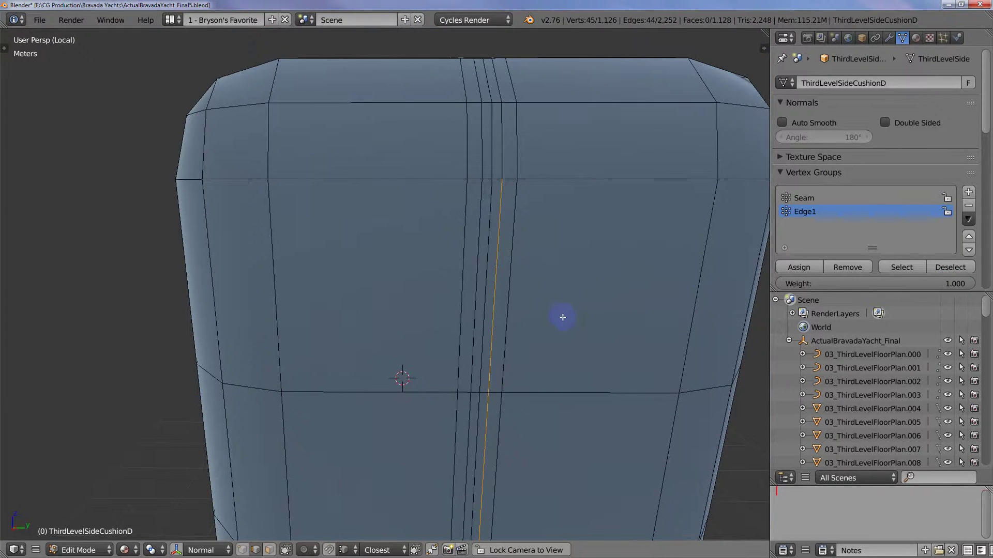
key(alt+s)
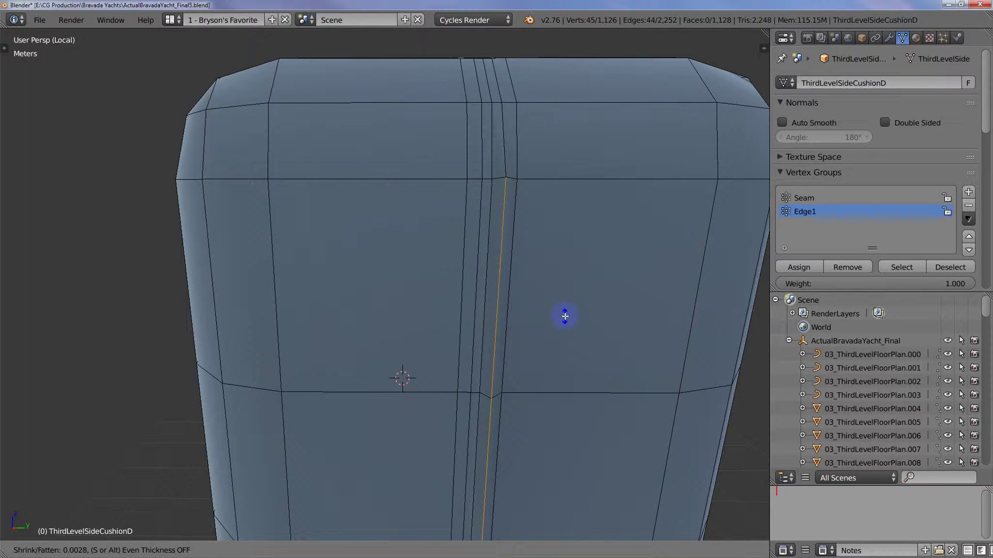
click(565, 316)
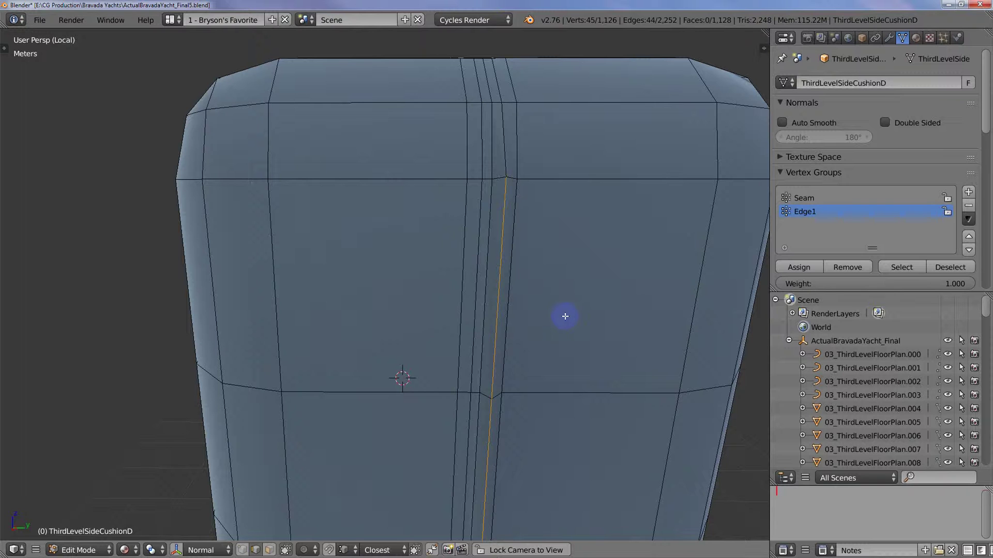
Select the parallel seam edges on the other side of the centre loop down the cushion's first narrow end
right_click(482, 237)
scroll(481, 238, down, 8)
middle_drag(481, 300, 488, 270)
scroll(489, 330, up, 3)
shift+click(473, 333)
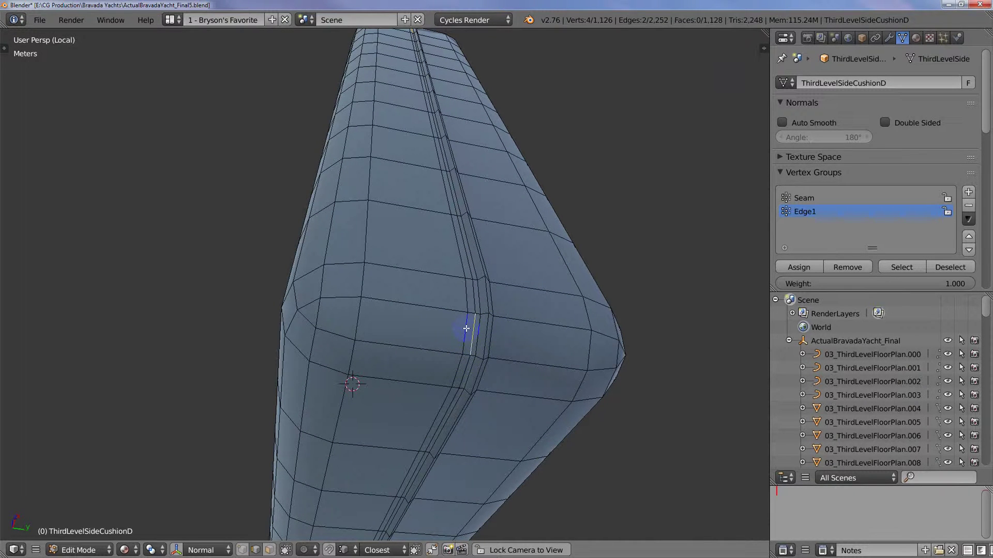
shift+click(465, 329)
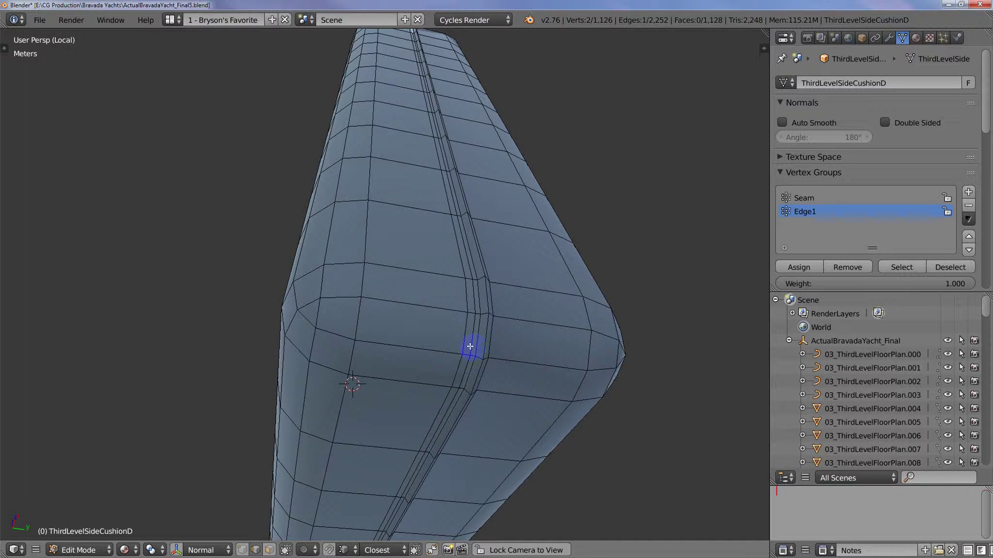
ctrl+right_click(472, 331)
Extend the selection of that parallel seam line along the cushion's bottom and up the opposite narrow end
scroll(472, 332, down, 10)
middle_drag(451, 296, 596, 381)
middle_drag(294, 230, 372, 221)
scroll(362, 207, up, 4)
scroll(377, 235, up, 4)
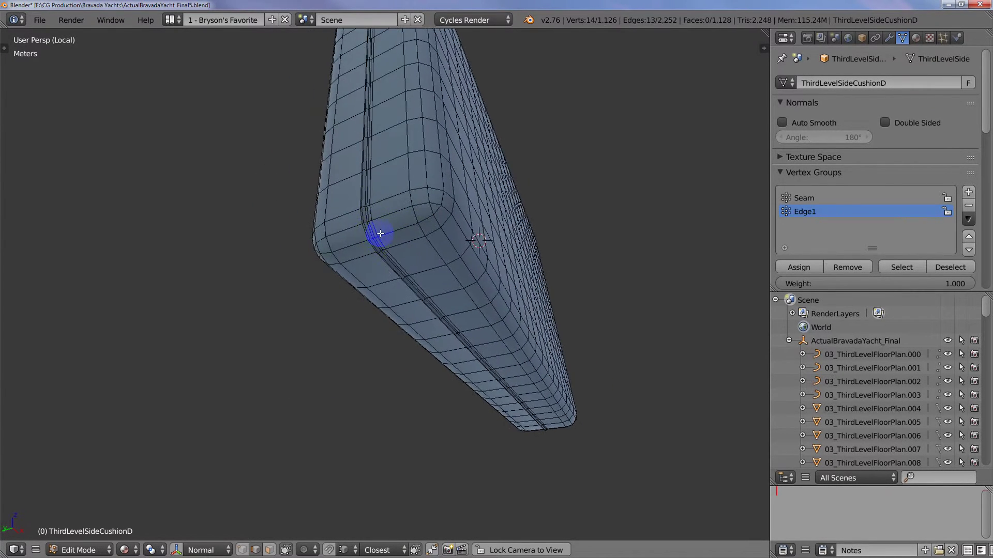
alt+shift+click(355, 224)
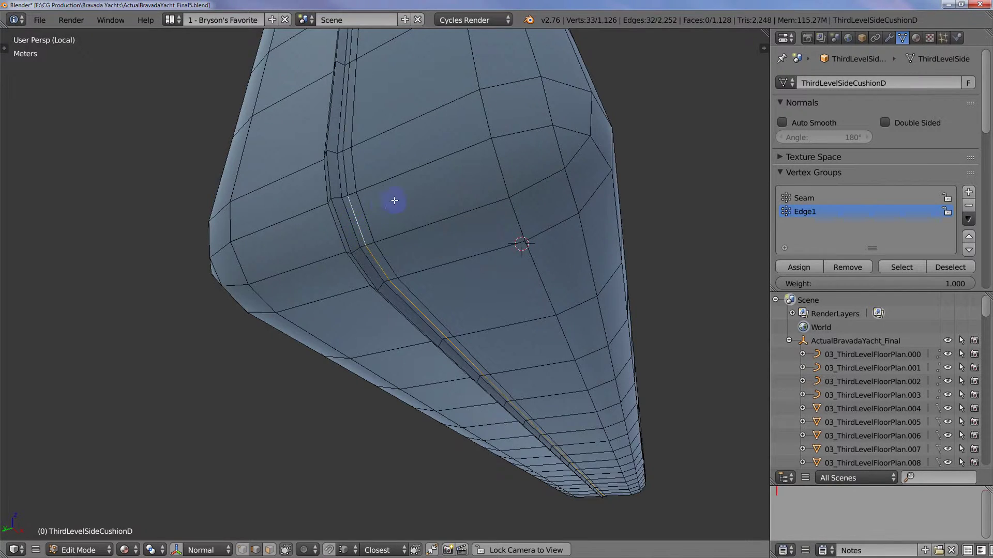
scroll(419, 189, up, 5)
scroll(427, 203, down, 5)
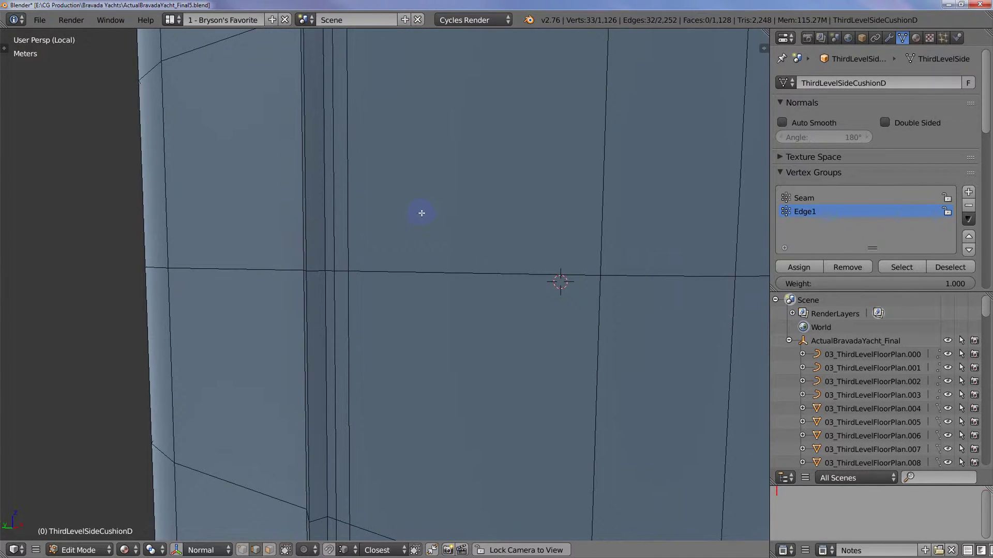
shift+middle_drag(425, 176, 420, 231)
alt+shift+click(390, 325)
middle_drag(438, 337, 724, 219)
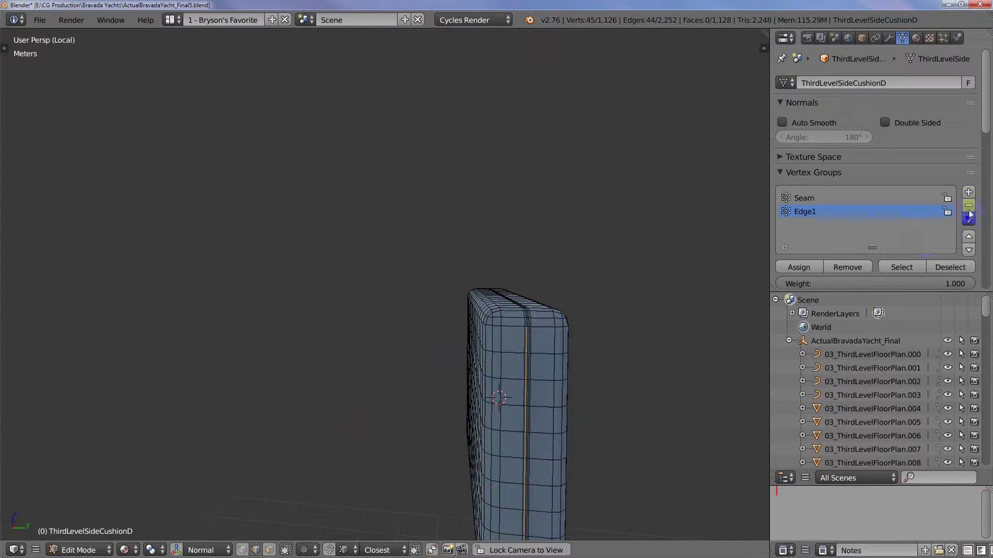
Add a second vertex group named Edge2 and assign the selected parallel seam edges to it
click(968, 192)
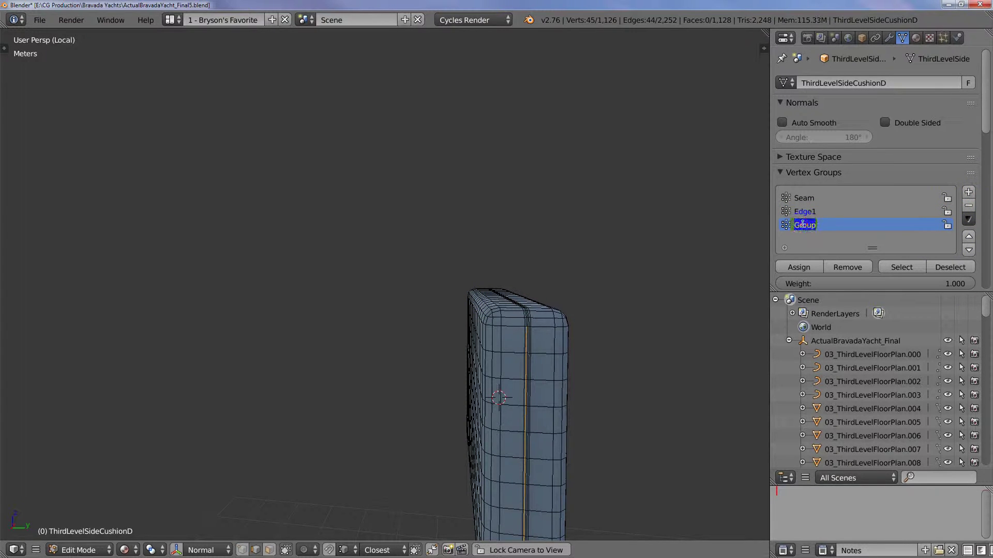
text(Edge2)
click(720, 210)
click(955, 268)
click(939, 266)
click(884, 273)
Try bevelling the Edge2 edges with an offset of 0.002, inspect the corner, and undo the bevel
middle_drag(591, 312, 574, 321)
scroll(518, 334, up, 4)
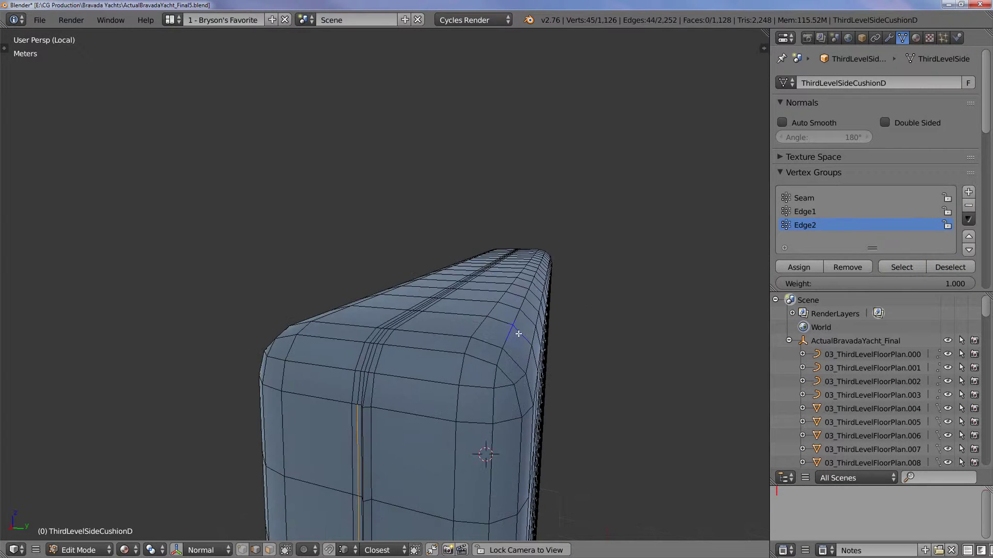
middle_drag(462, 381, 463, 357)
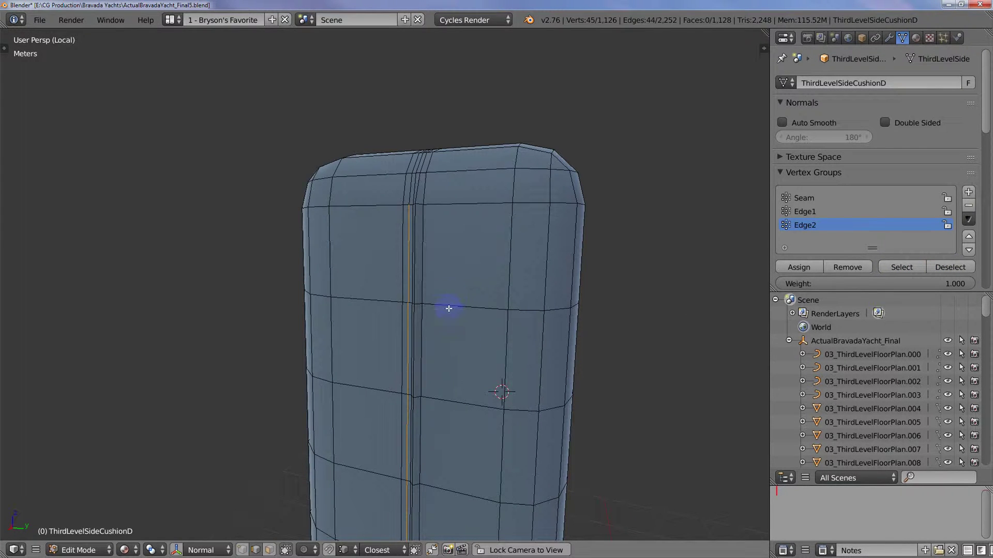
middle_drag(428, 279, 435, 279)
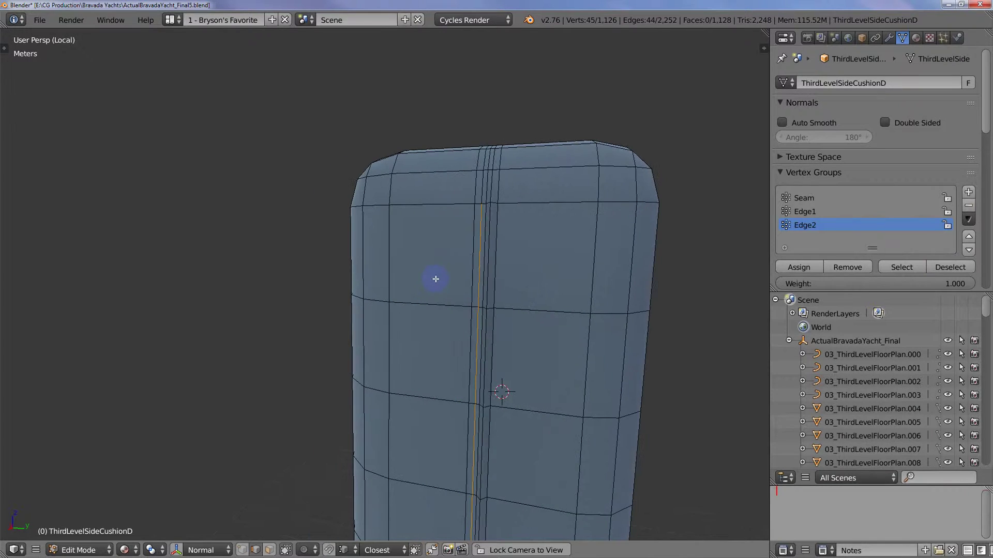
right_click(481, 285)
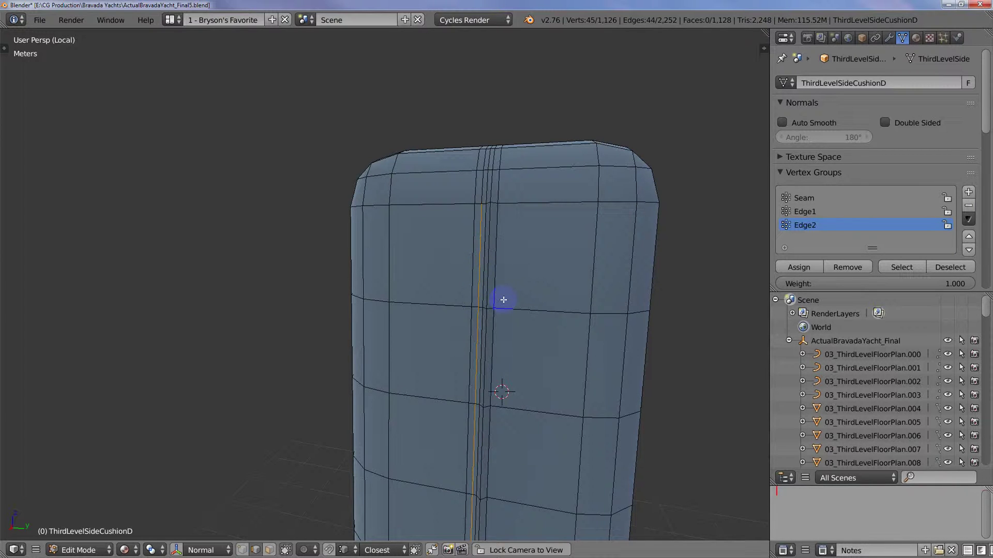
key(ctrl+b)
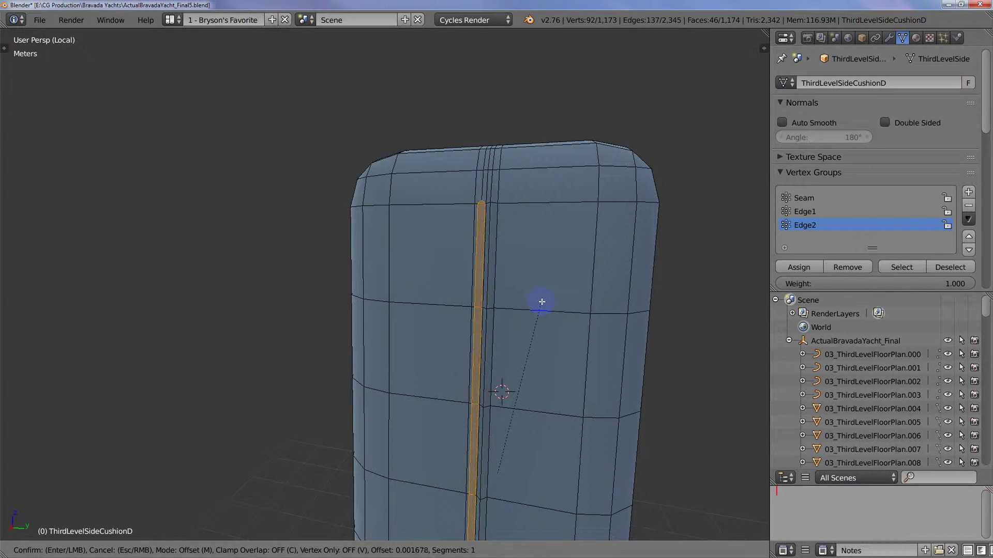
text(.002)
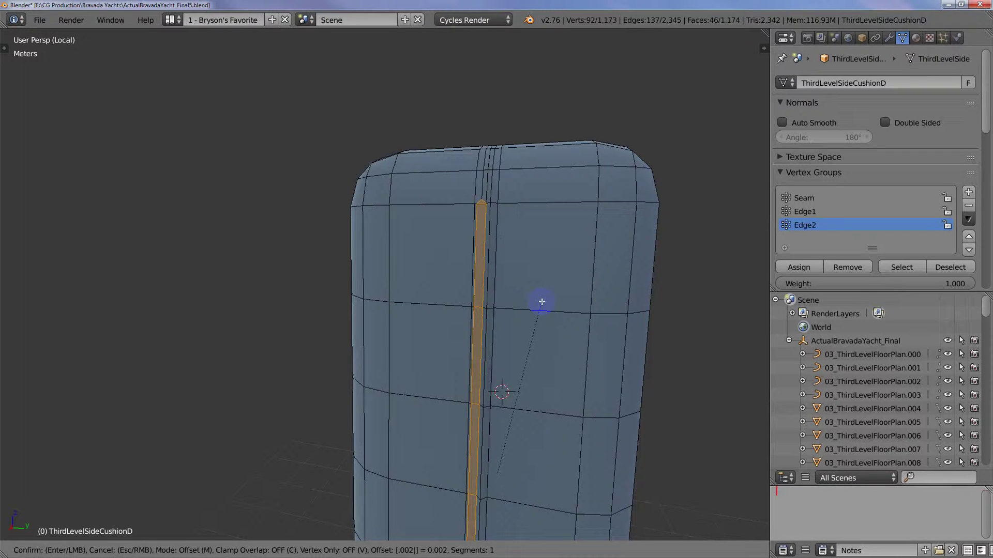
key(Return)
scroll(517, 321, up, 6)
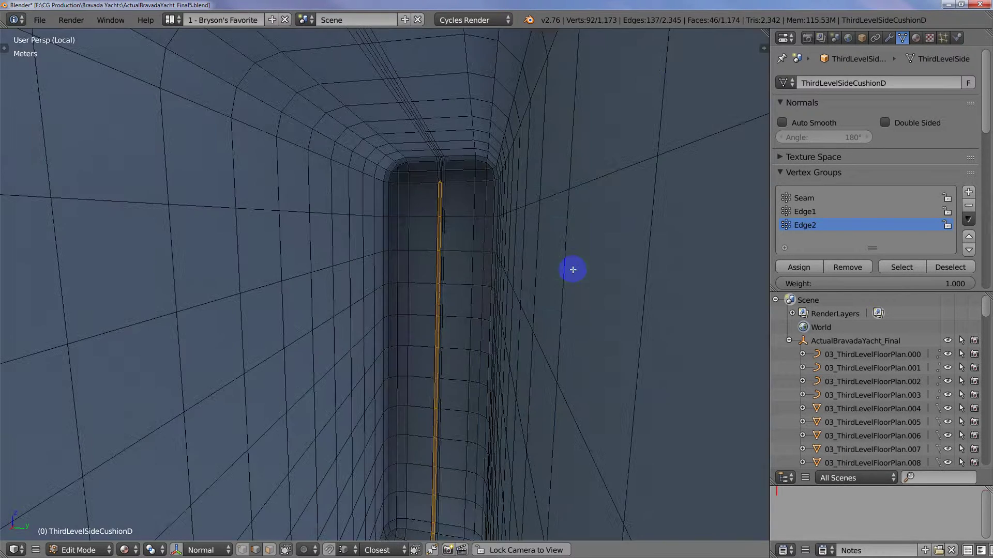
scroll(572, 268, down, 5)
right_click(572, 201)
middle_drag(578, 225, 569, 273)
key(ctrl+z)
key(ctrl+z)
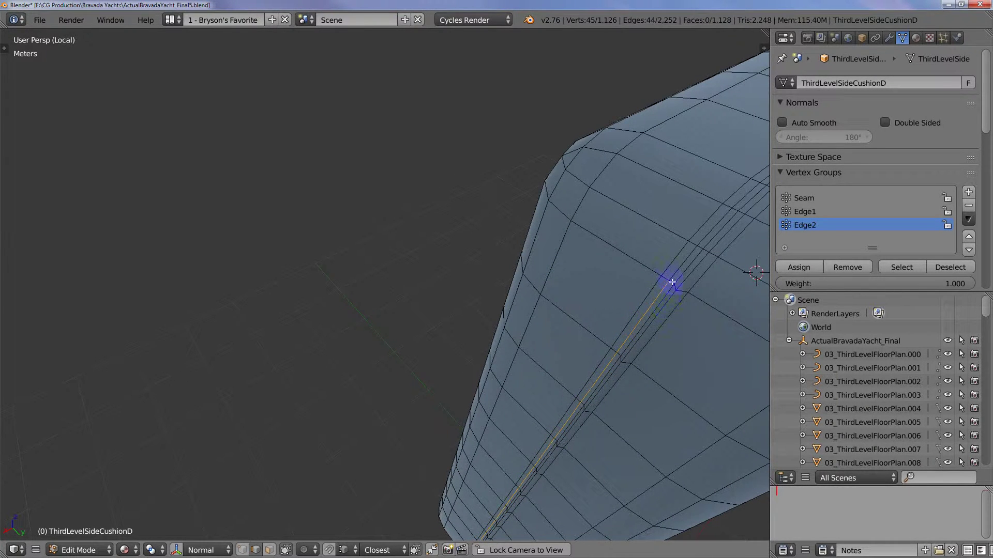
Push the selected Edge2 edges outward along their normals by 0.003 with Shrink/Fatten
scroll(670, 279, down, 8)
middle_drag(360, 326, 594, 261)
scroll(576, 240, up, 4)
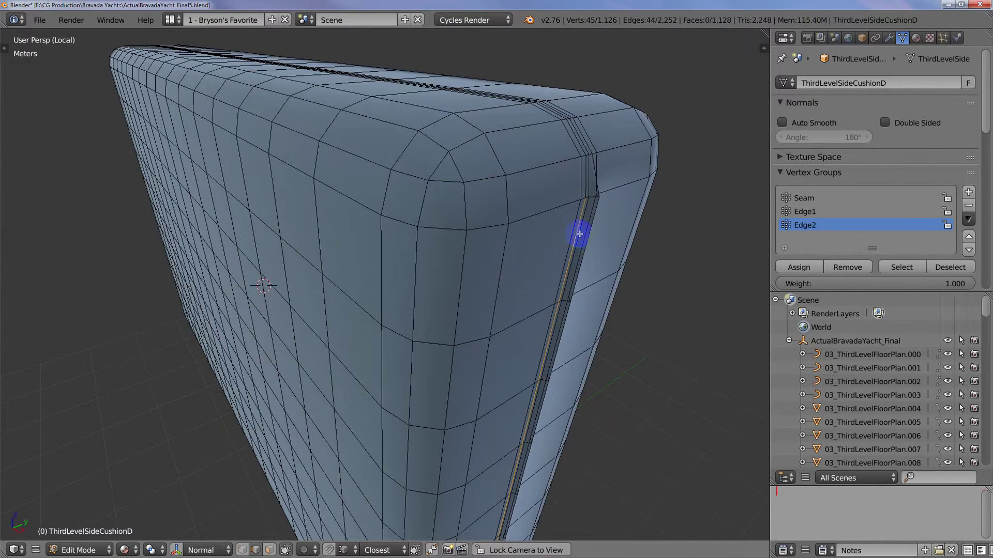
middle_drag(549, 236, 511, 280)
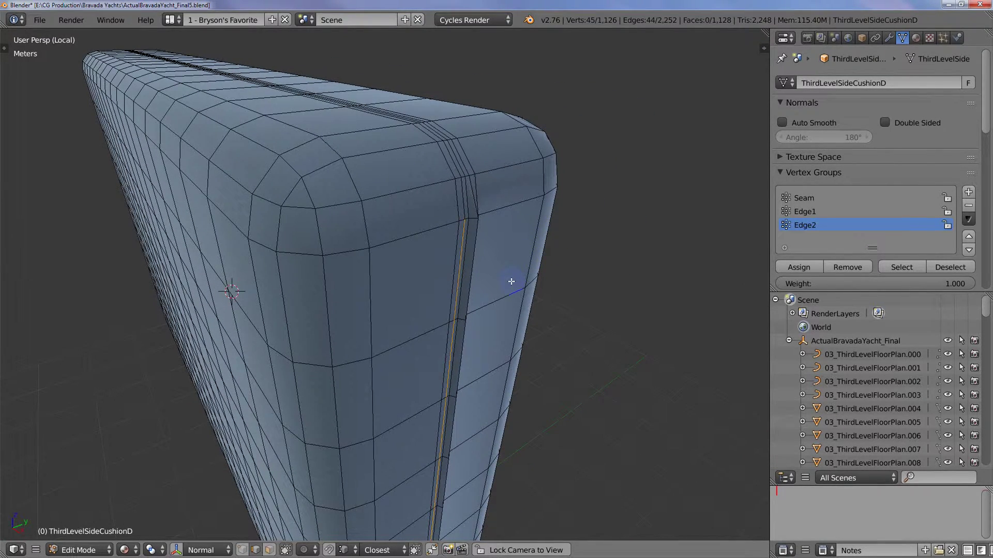
key(alt+s)
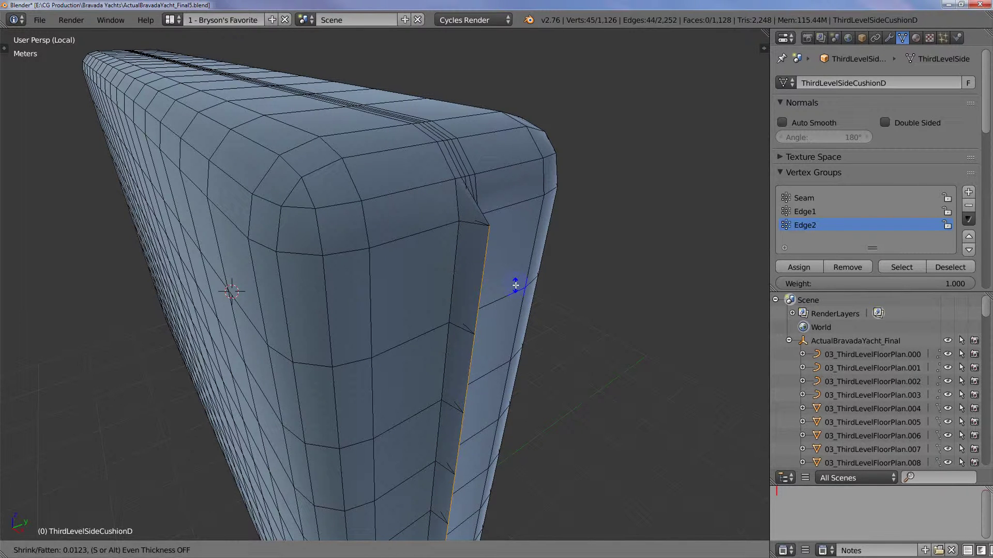
text(.002)
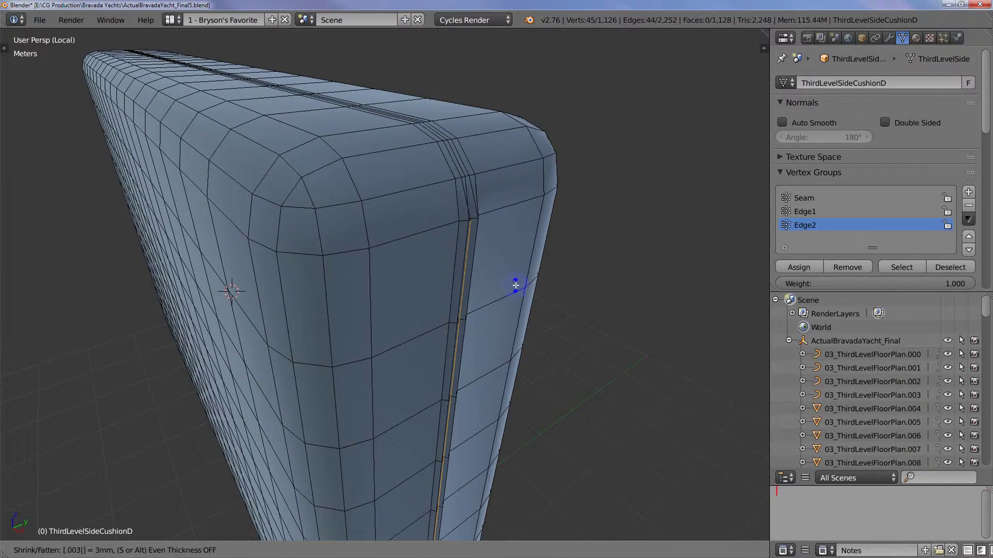
key(Return)
Bevel the raised Edge2 edges with one segment and an offset of 0.002
middle_drag(504, 291, 462, 282)
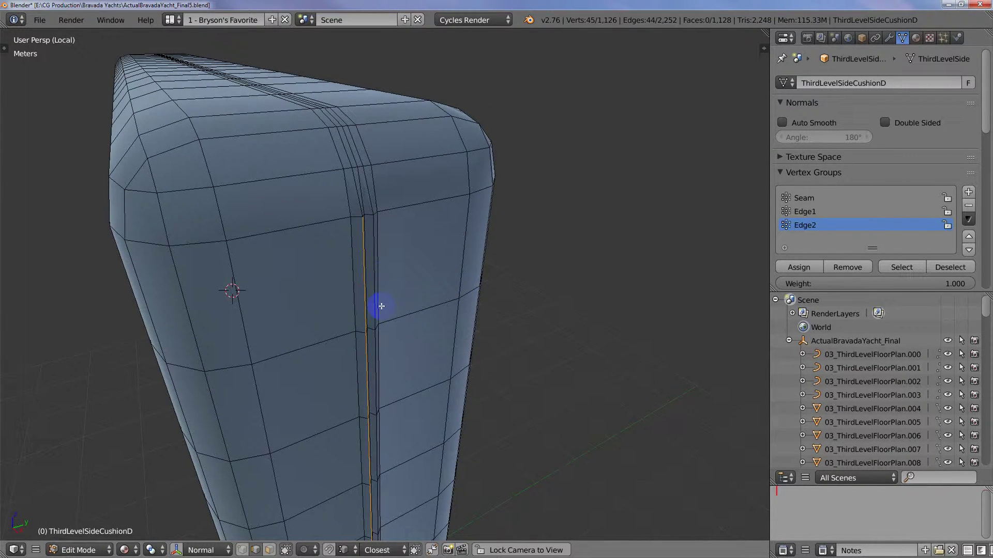
middle_drag(381, 306, 381, 306)
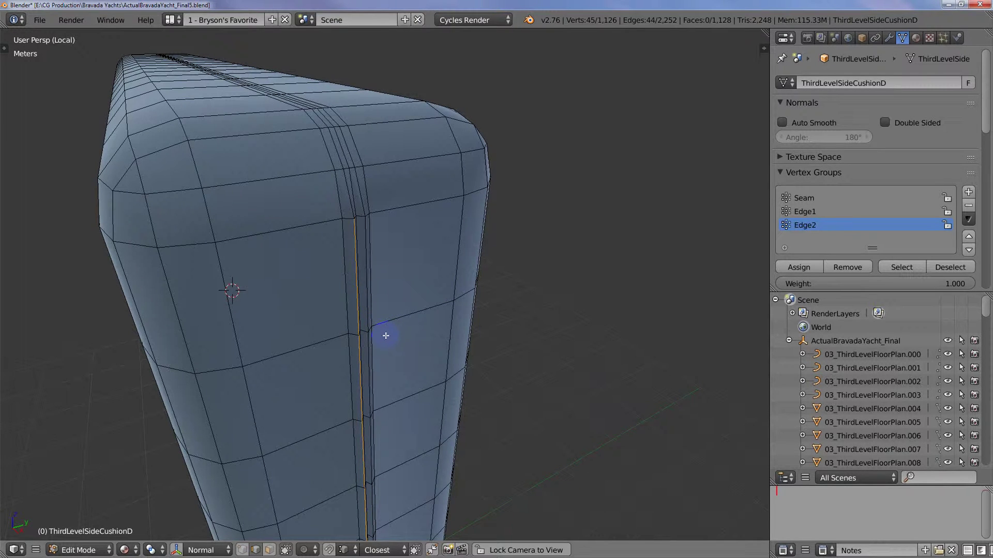
key(ctrl+b)
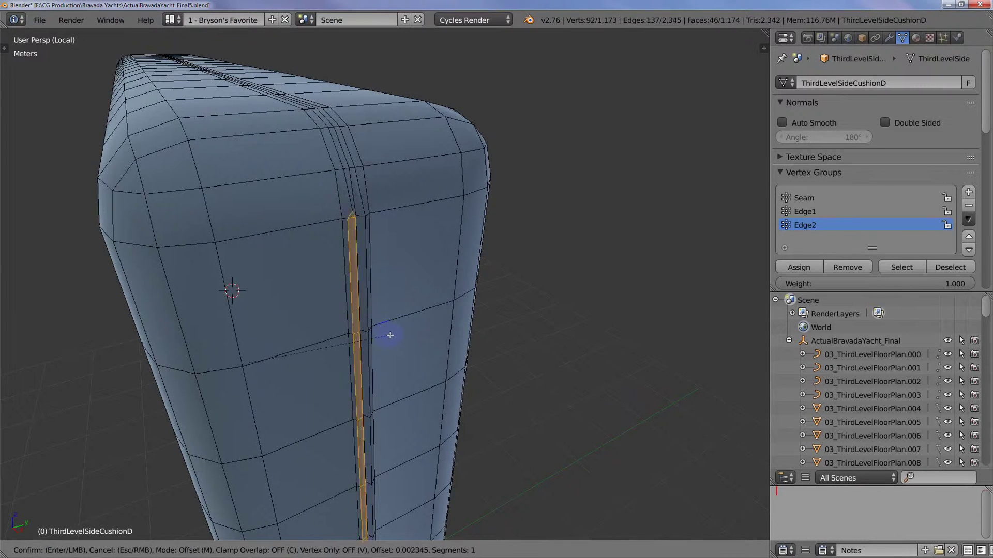
text(.00)
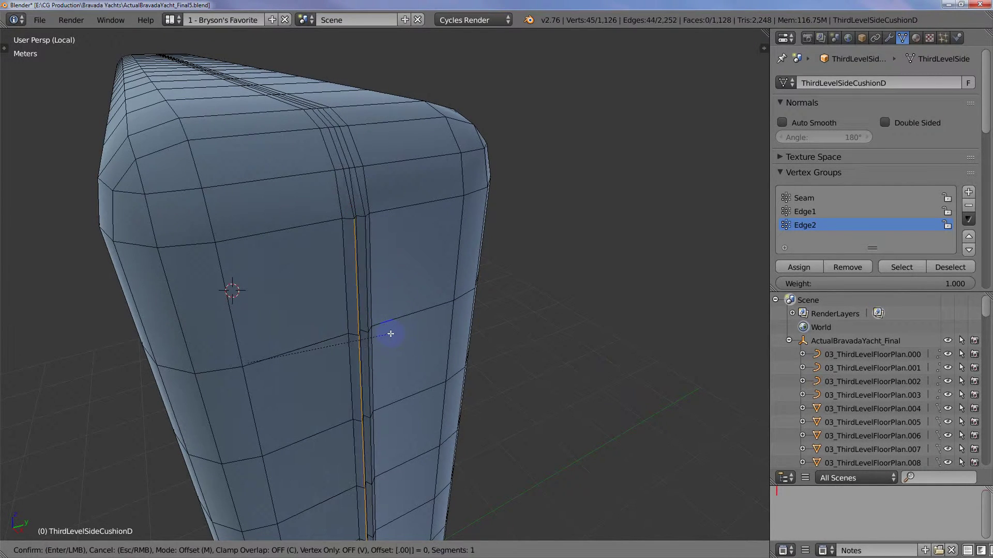
text(2)
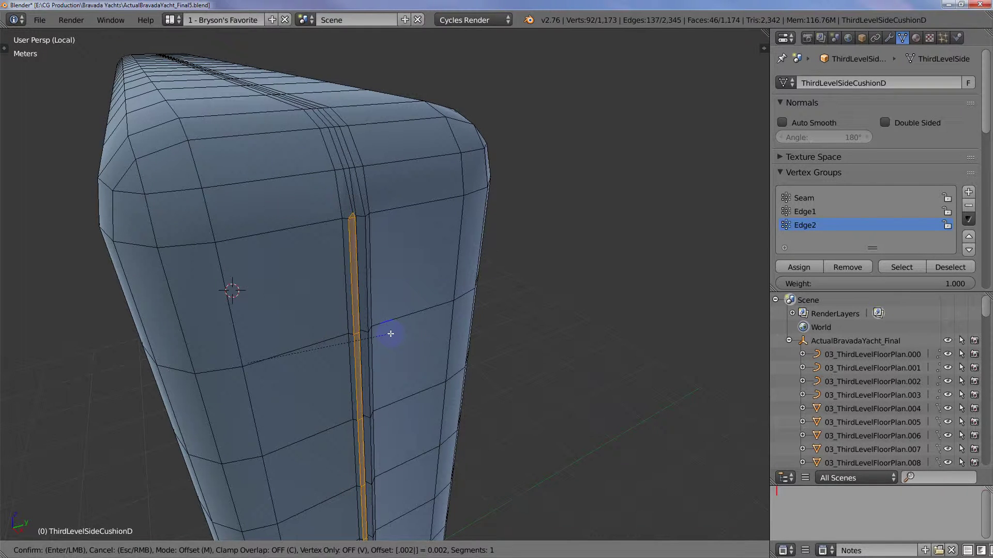
key(Return)
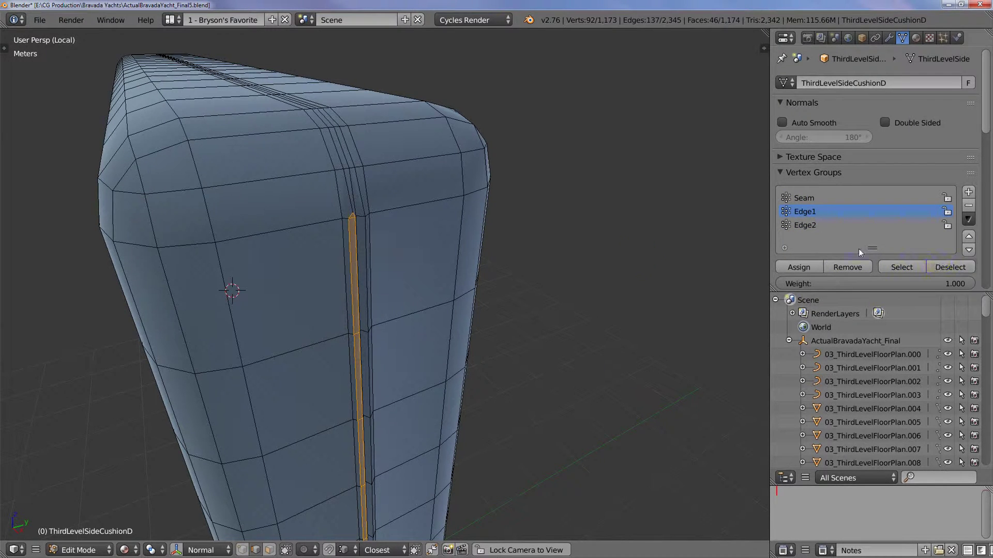
Reselect only the Edge1 group's edges and bevel them with one segment and an offset of 0.002
middle_drag(541, 273, 550, 273)
key(a)
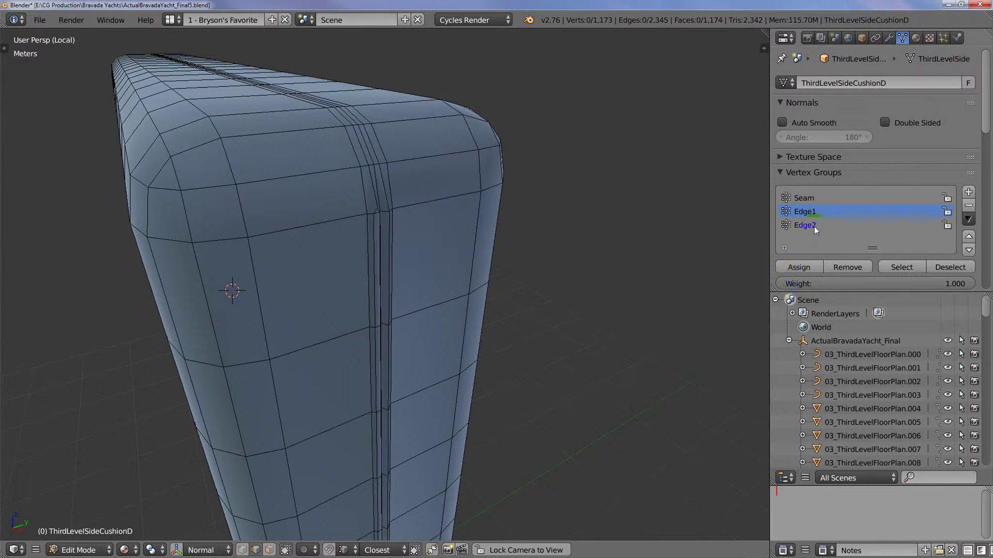
click(910, 269)
middle_drag(528, 284, 520, 301)
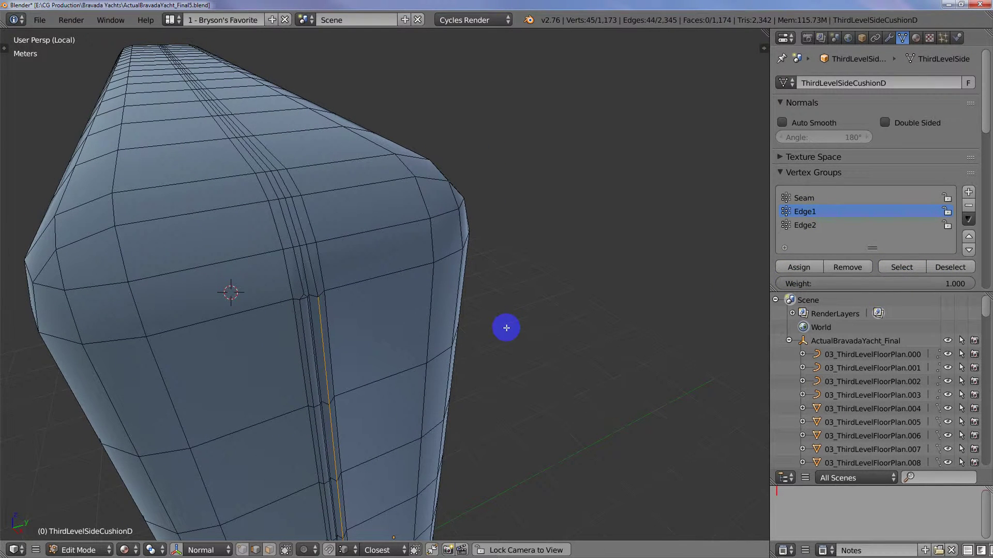
key(ctrl+b)
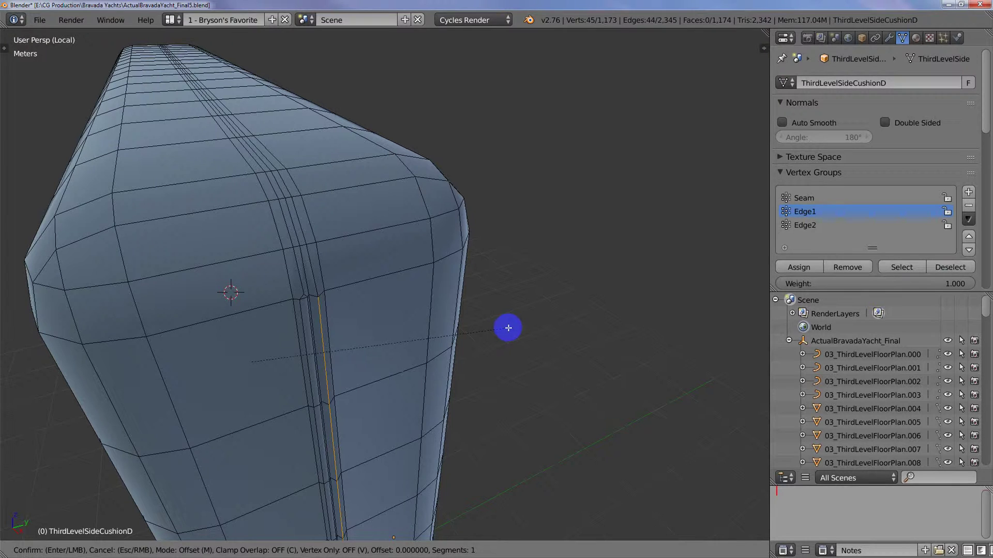
text(.002)
key(Return)
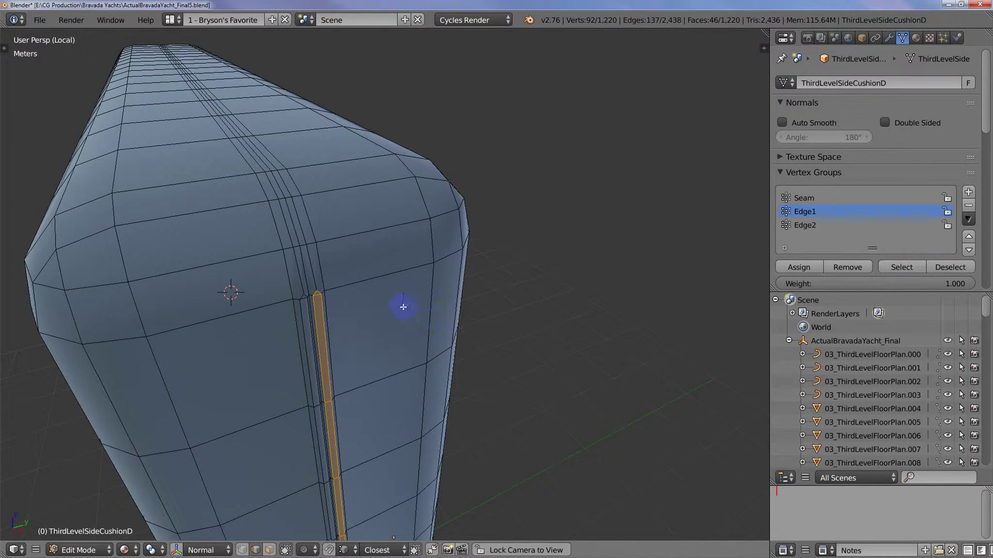
Switch to vertex selection and connect the right ridge's tip vertex to the neighbouring outer and centre groove vertices
right_click(319, 296)
mouse_move(341, 306)
middle_down()
mouse_move(332, 319)
mouse_move(288, 287)
mouse_move(272, 295)
mouse_move(330, 313)
middle_up()
scroll(320, 307, up, 8)
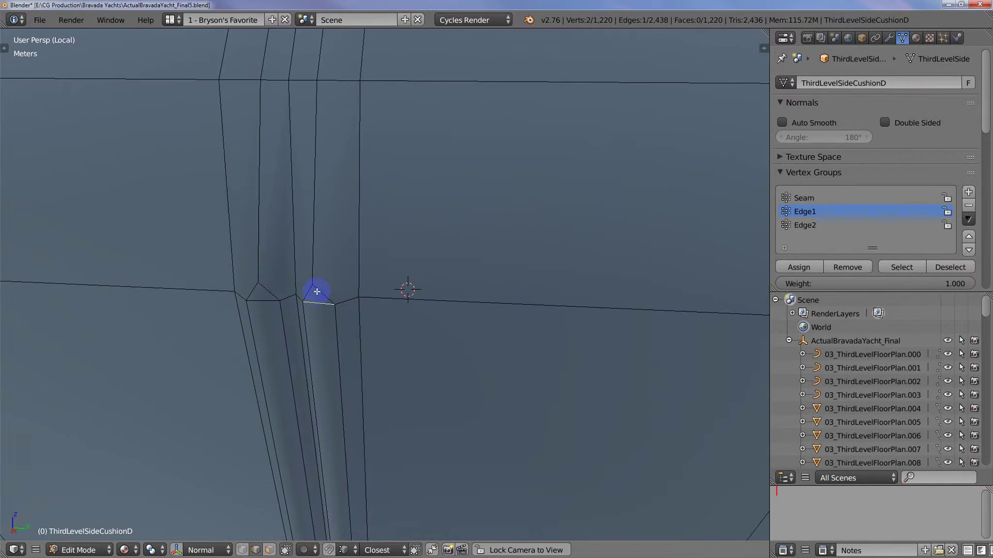
key(ctrl+Tab)
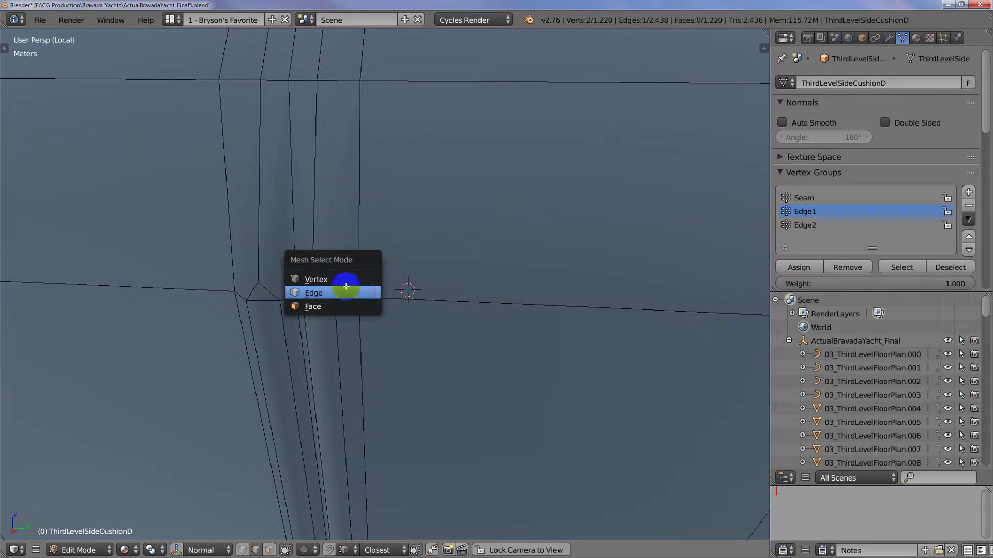
click(342, 282)
click(313, 283)
middle_drag(312, 283, 368, 288)
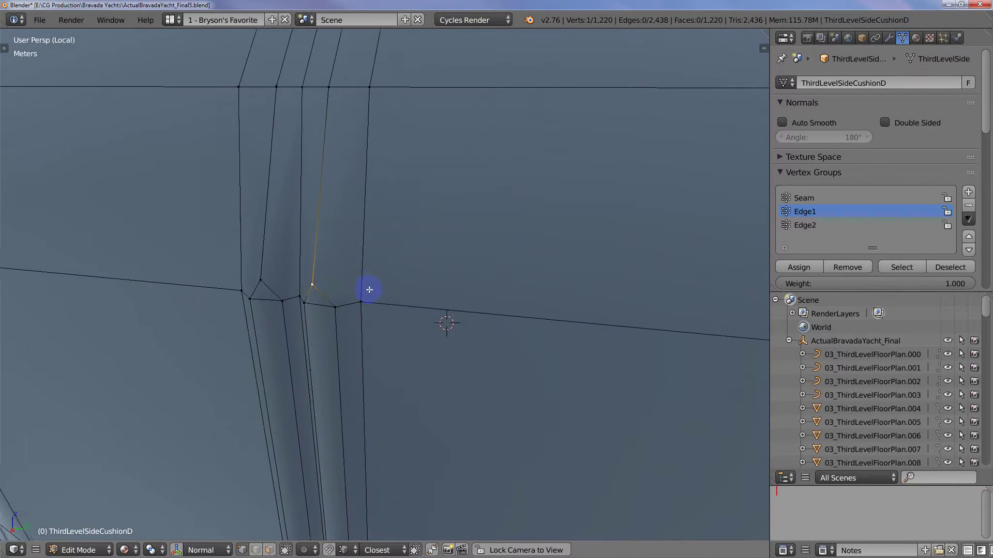
shift+click(358, 298)
middle_drag(299, 297, 371, 292)
right_click(292, 305)
shift+right_click(316, 284)
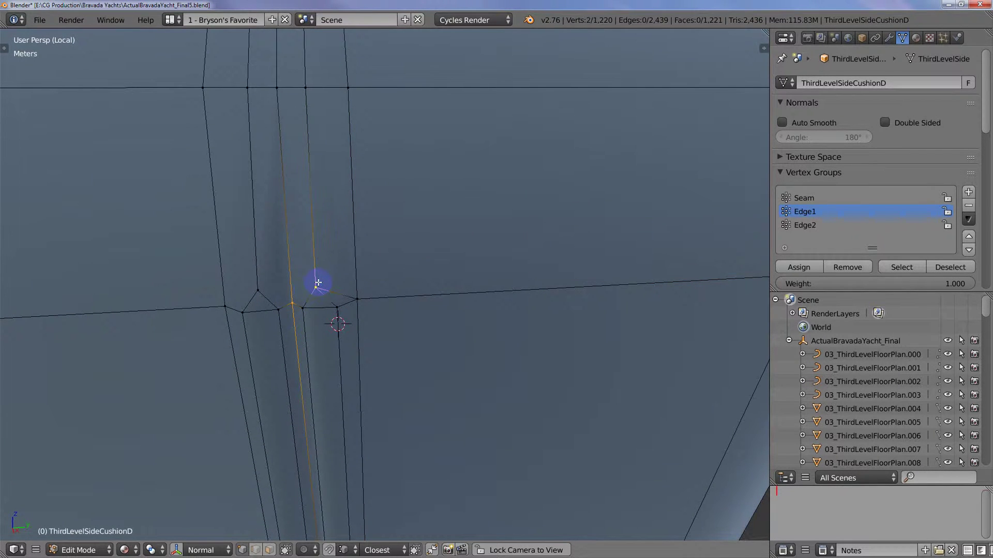
Connect the left ridge's tip vertex to the centre groove vertex and to the outer vertex beside it
middle_drag(311, 300, 323, 294)
right_click(262, 291)
shift+right_click(288, 300)
key(j)
right_click(217, 307)
shift+right_click(249, 290)
key(j)
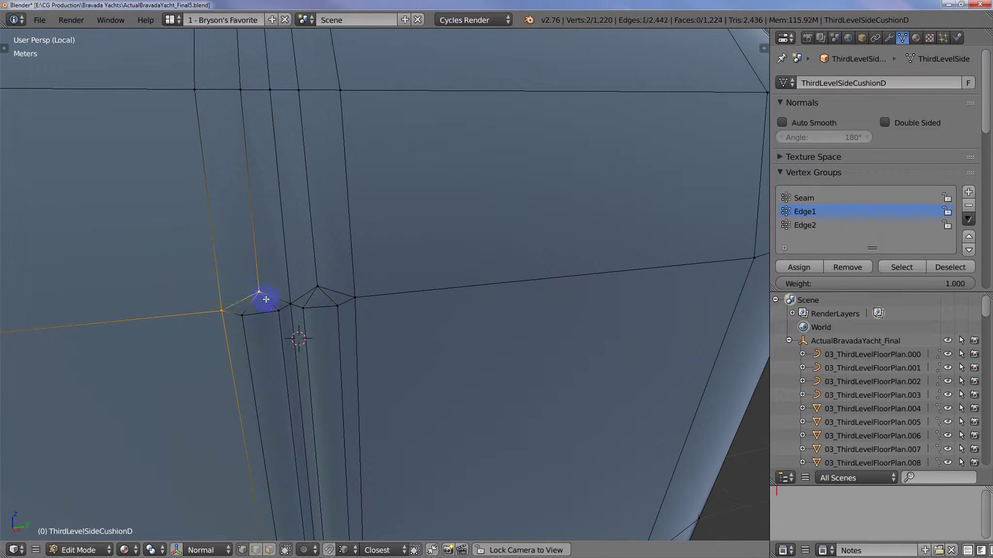
Select both ridge tip vertices at this seam end, shift them along the global X axis, and clear the selection
right_click(266, 291)
key(g)
right_click(299, 330)
shift+right_click(317, 293)
scroll(395, 306, down, 10)
middle_drag(461, 337, 365, 327)
scroll(405, 304, up, 8)
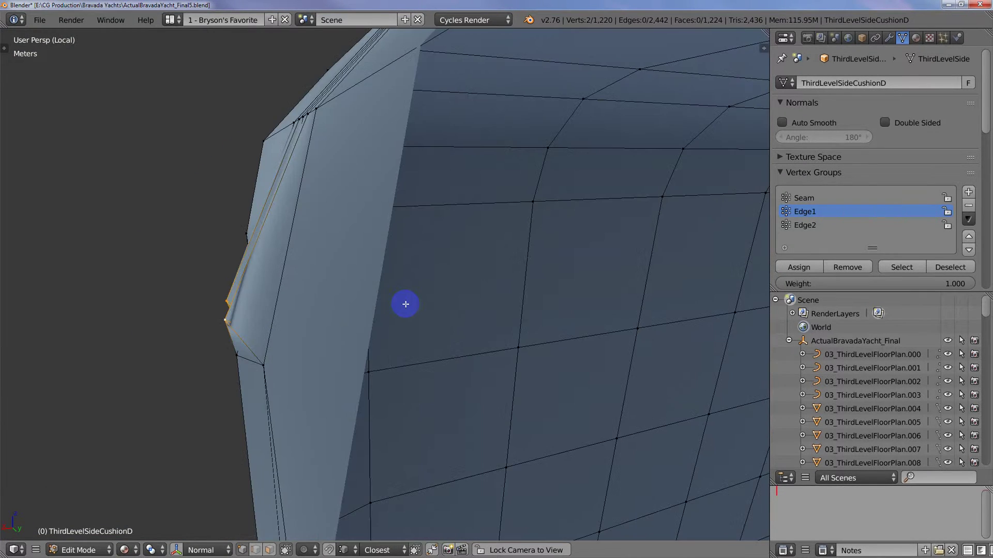
key(KP_Decimal)
key(g)
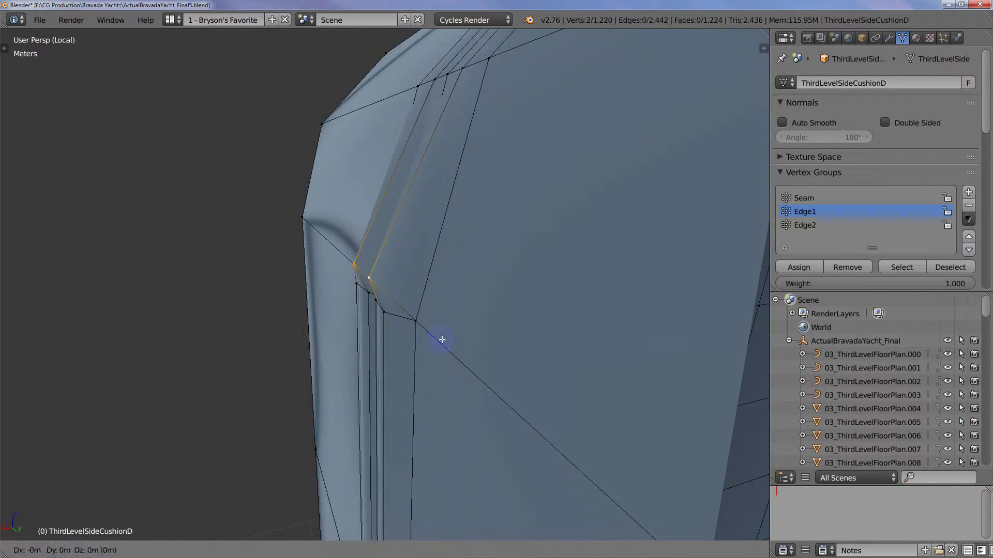
key(x)
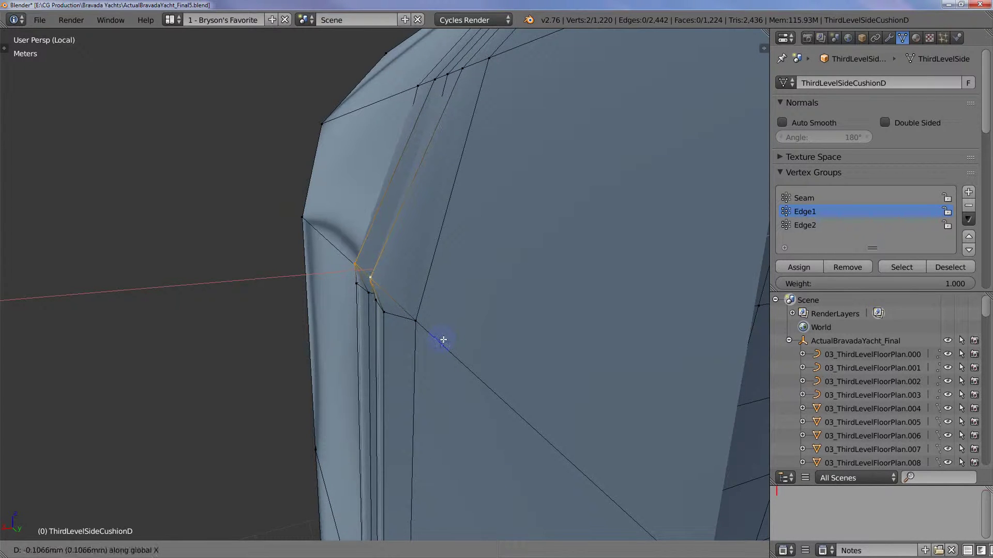
click(472, 337)
key(a)
At the seam's opposite end, connect the right ridge's tip vertex to its outer and centre groove neighbours
scroll(460, 339, down, 10)
scroll(460, 338, up, 10)
scroll(441, 336, down, 8)
scroll(440, 336, down, 3)
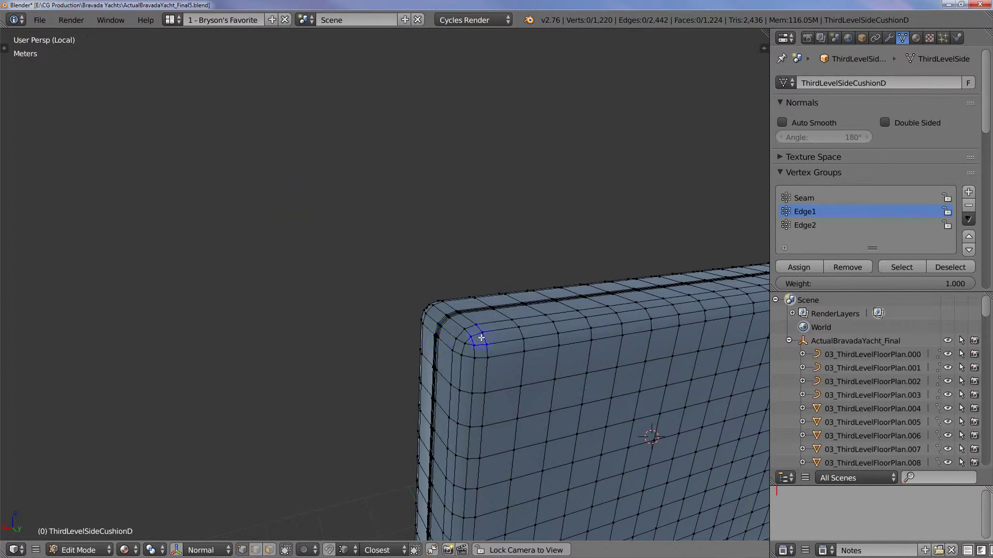
scroll(574, 332, down, 4)
middle_drag(574, 332, 465, 311)
scroll(458, 323, up, 2)
scroll(454, 325, up, 2)
right_click(396, 273)
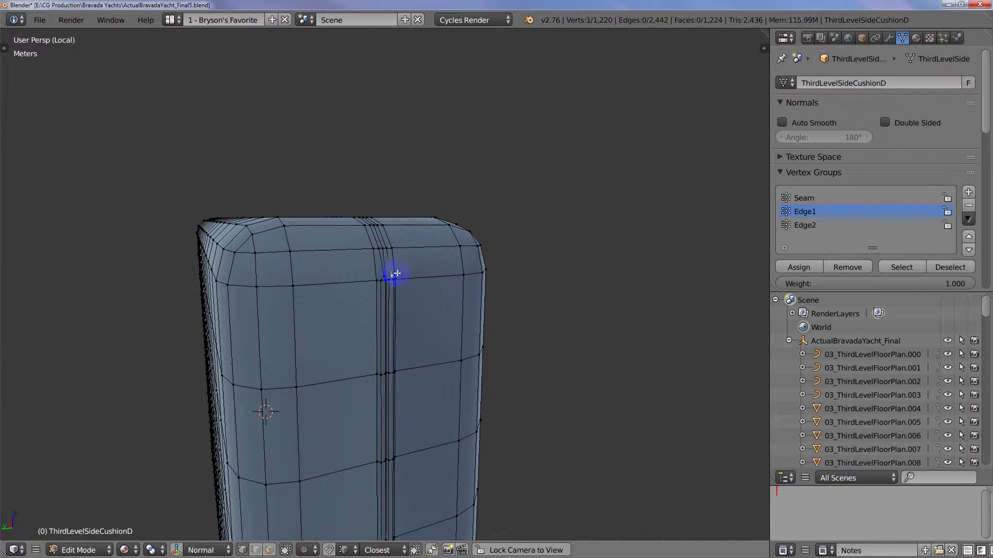
key(KP_Decimal)
scroll(393, 280, down, 3)
mouse_move(387, 283)
middle_down()
mouse_move(398, 290)
mouse_move(388, 297)
middle_up()
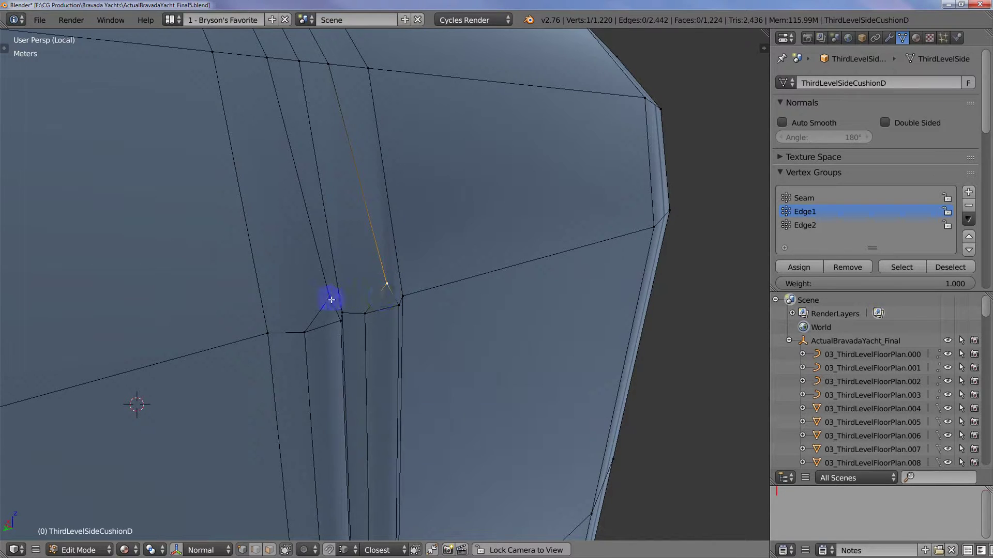
middle_drag(386, 284, 425, 292)
shift+right_click(430, 293)
key(j)
right_click(361, 296)
shift+right_click(389, 280)
key(j)
Connect the left ridge's tip vertex at the opposite seam end to its centre groove and outer neighbours
right_click(327, 288)
shift+right_click(358, 300)
key(j)
right_click(283, 301)
shift+right_click(320, 284)
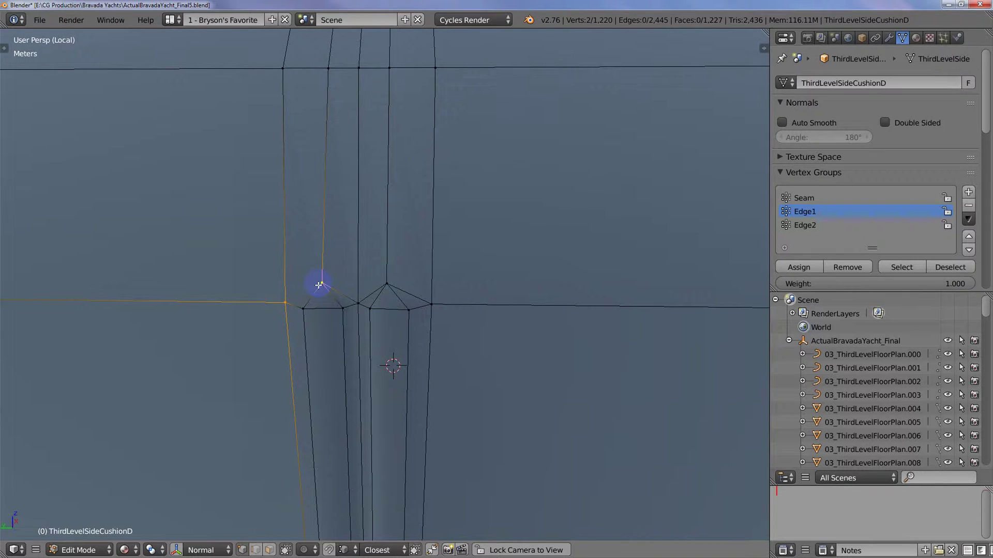
key(j)
Move both ridge tip vertices at the opposite end about 2.75 mm along the global X axis
middle_drag(328, 301, 382, 315)
right_click(330, 277)
shift+right_click(385, 269)
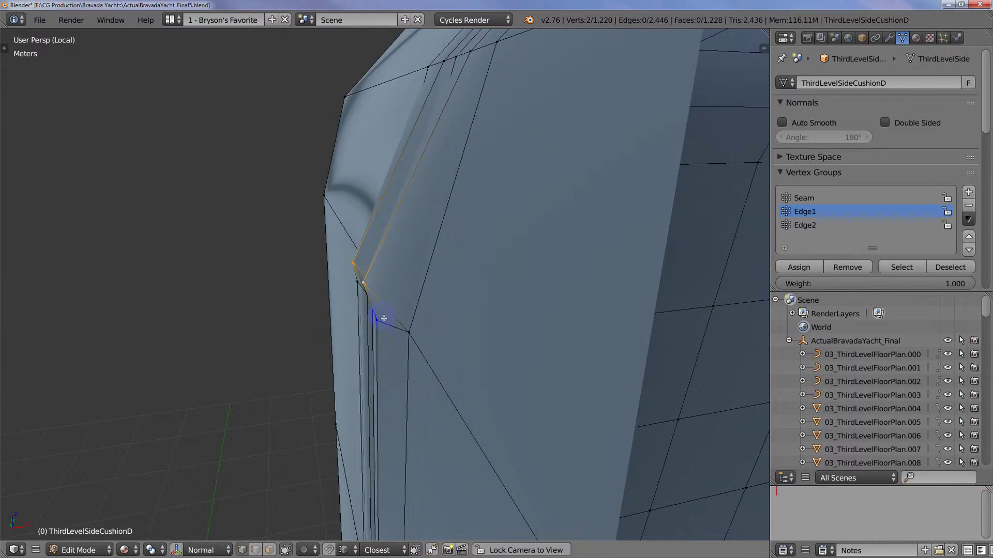
key(g)
key(x)
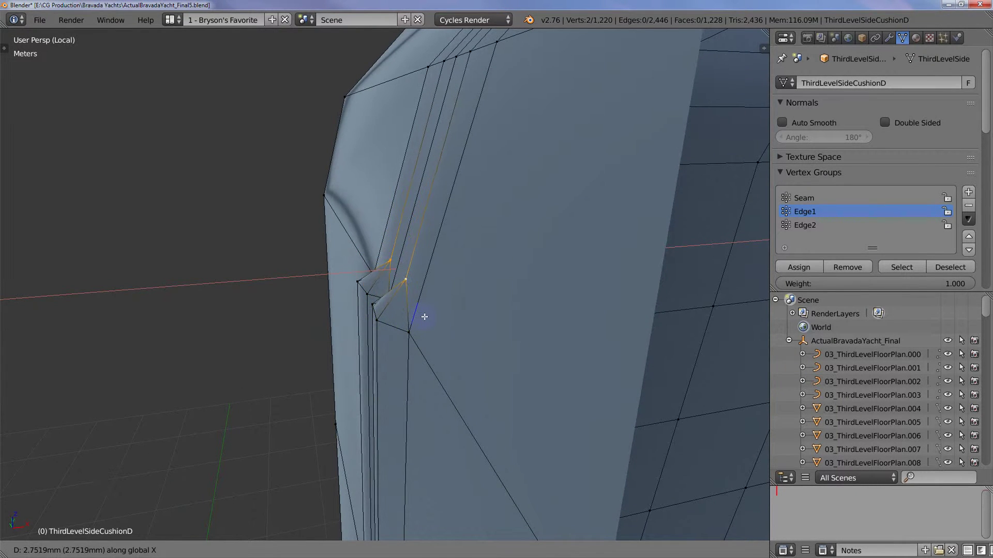
click(424, 316)
middle_drag(410, 315, 514, 335)
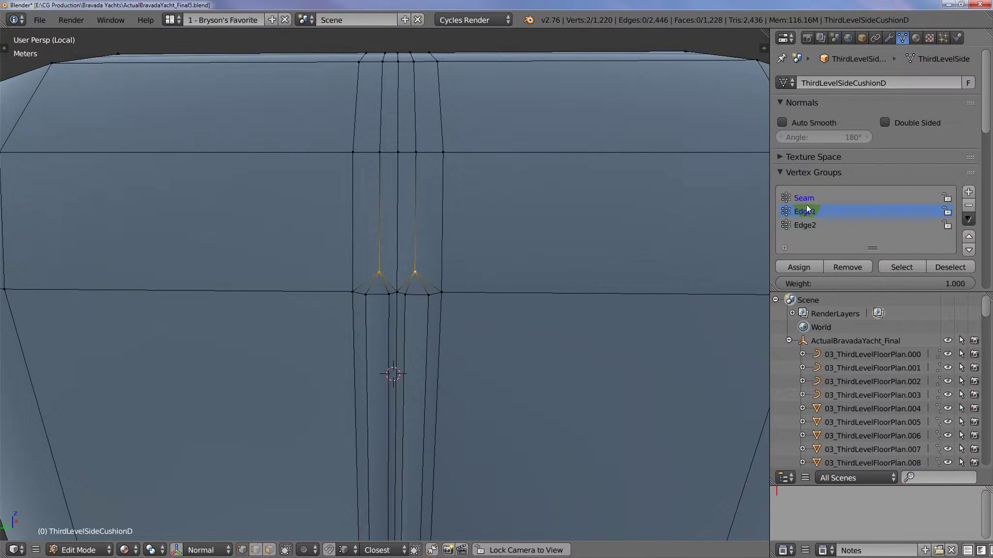
Select the Seam vertex group's vertices to check its coverage, and delete the Seam group
key(a)
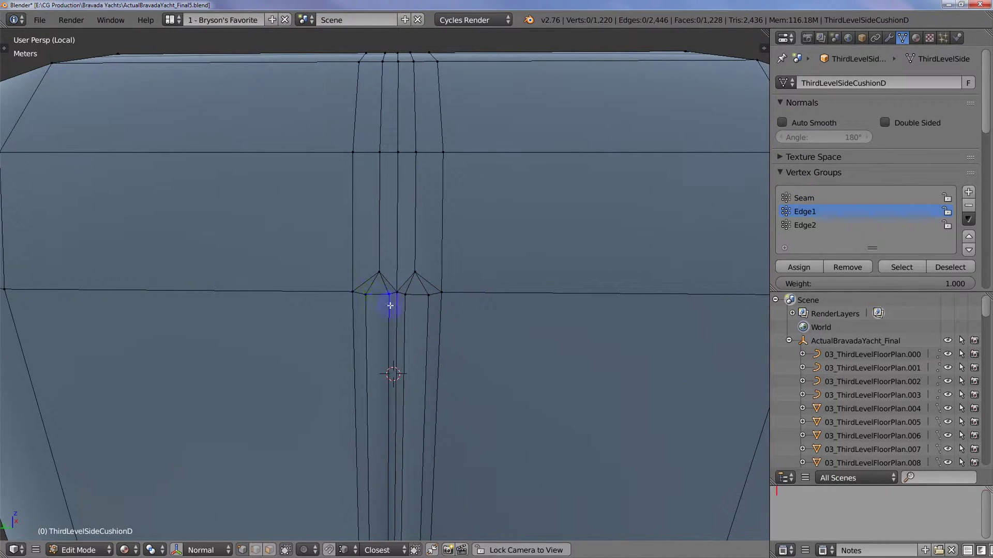
click(822, 267)
click(901, 267)
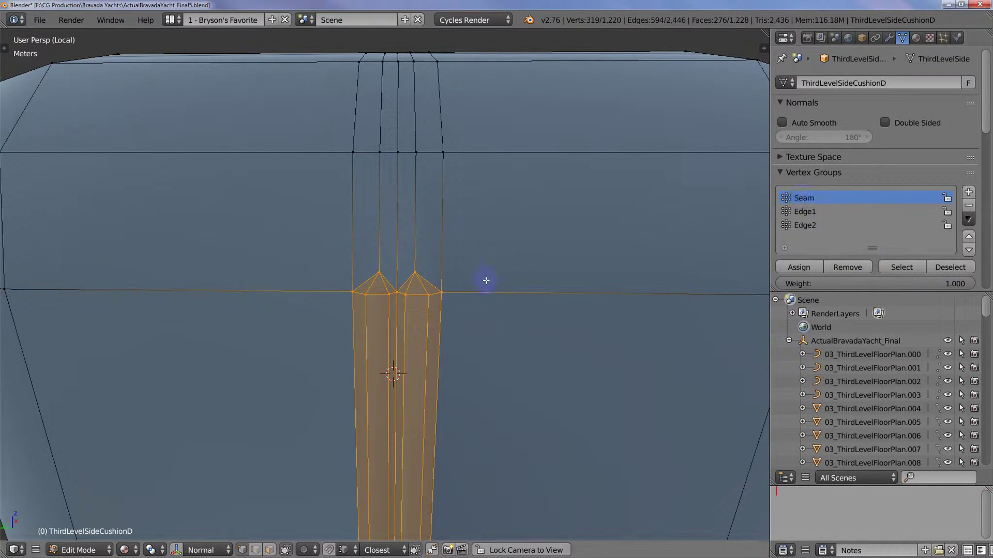
right_click(440, 293)
middle_drag(559, 309, 543, 307)
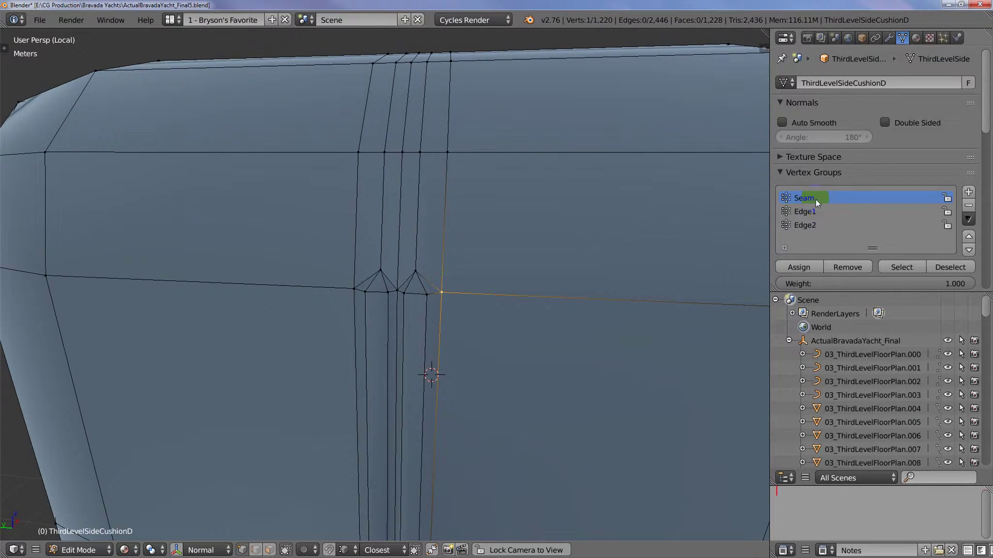
click(969, 205)
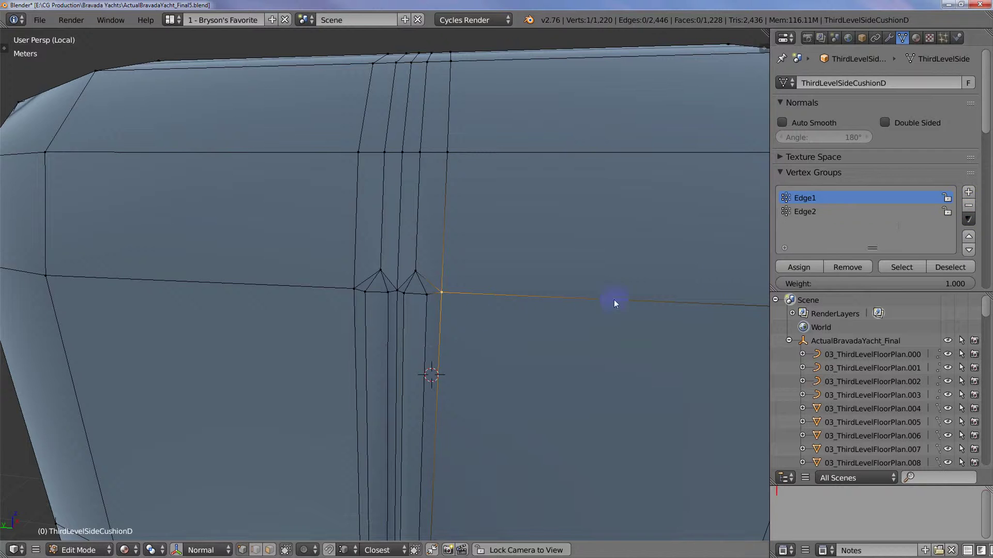
Switch to edge selection and try to select the edge loop running along the centre of the seam groove
right_click(399, 304)
key(ctrl+Tab)
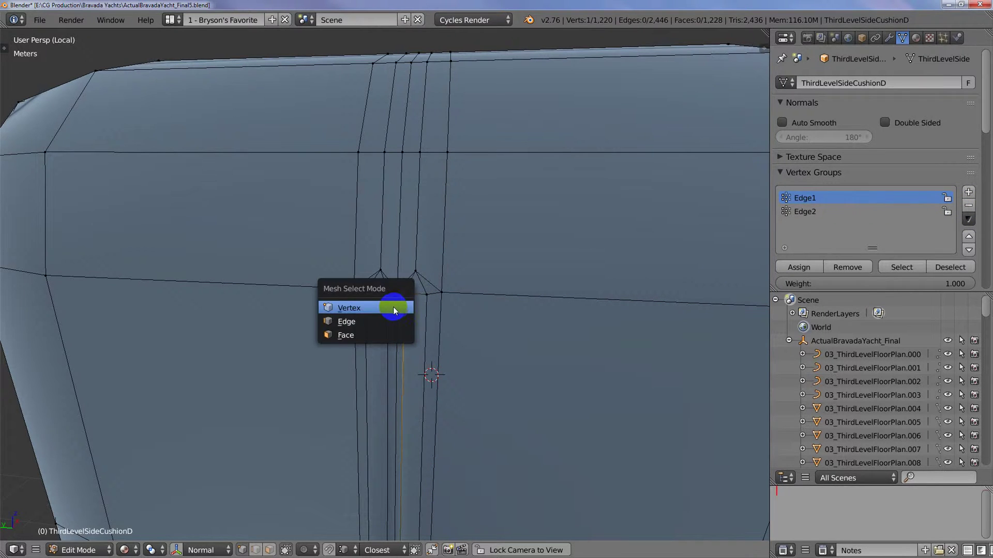
click(376, 323)
right_click(394, 308)
scroll(397, 308, down, 8)
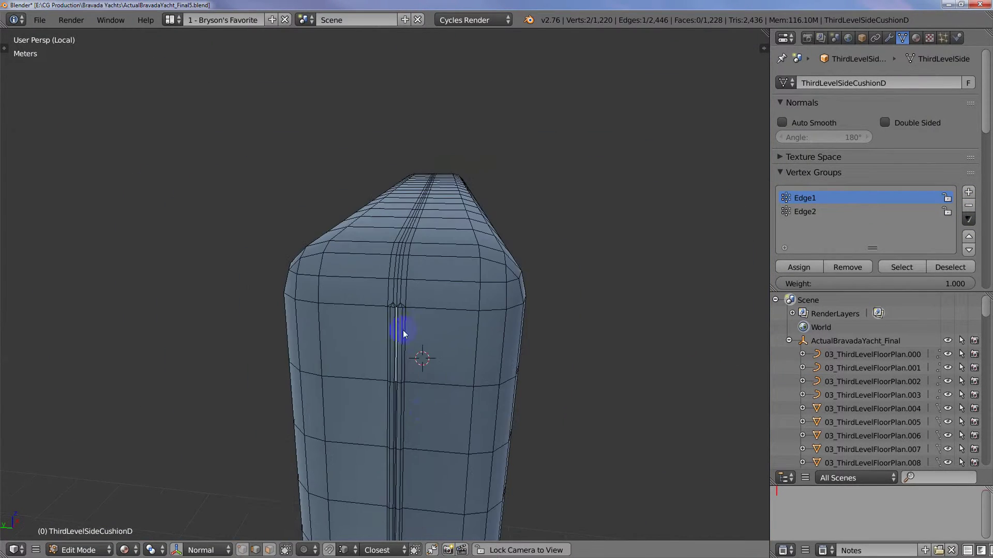
shift+middle_drag(403, 332, 422, 222)
middle_drag(422, 488, 438, 296)
scroll(433, 427, down, 2)
scroll(422, 294, up, 3)
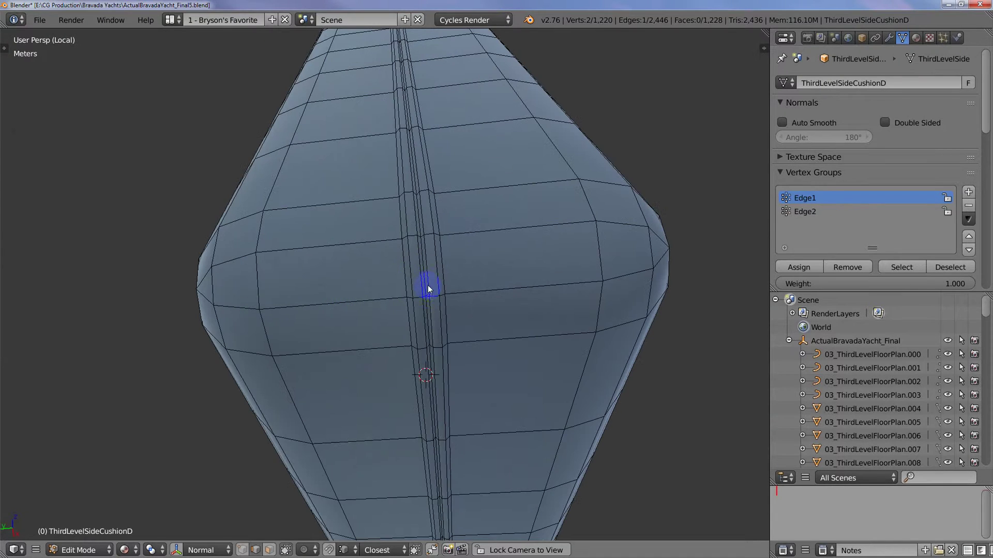
alt+click(428, 320)
scroll(414, 356, down, 4)
middle_drag(394, 356, 478, 305)
scroll(423, 269, up, 3)
alt+shift+click(458, 312)
scroll(444, 290, down, 5)
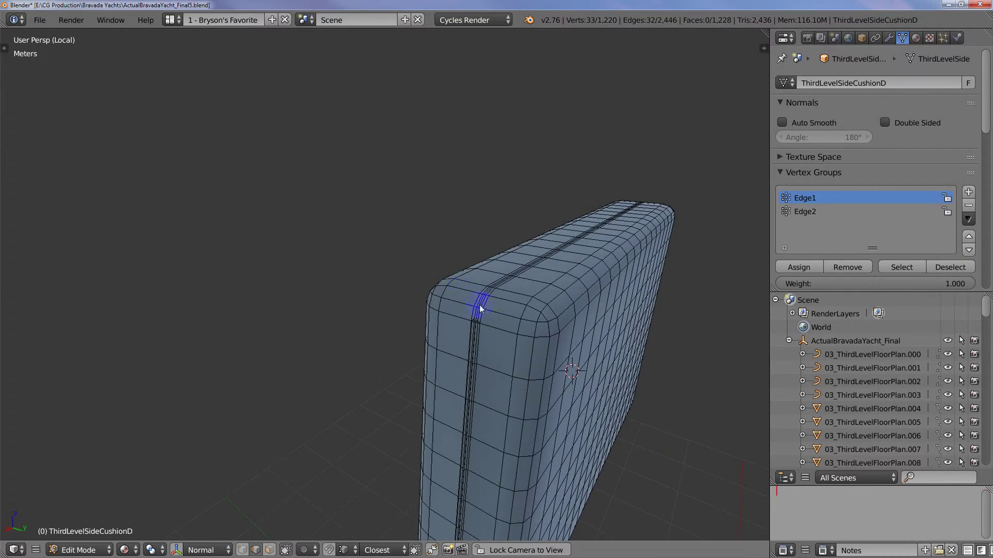
scroll(491, 303, up, 4)
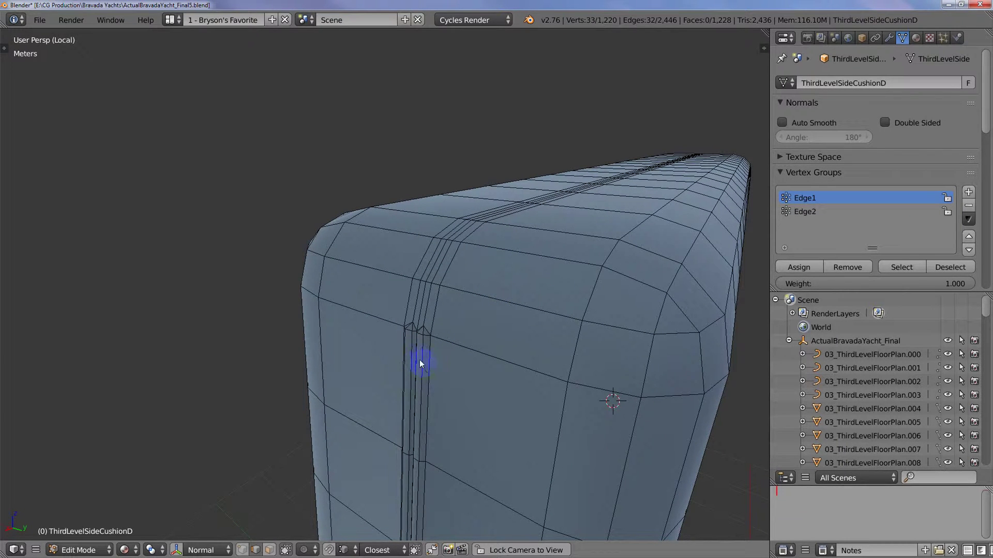
Select the full centre edge loop between the two raised ridges and mark it as a seam
alt+shift+click(414, 350)
alt+shift+click(415, 347)
alt+shift+click(418, 340)
middle_drag(418, 340, 448, 361)
alt+shift+click(563, 347)
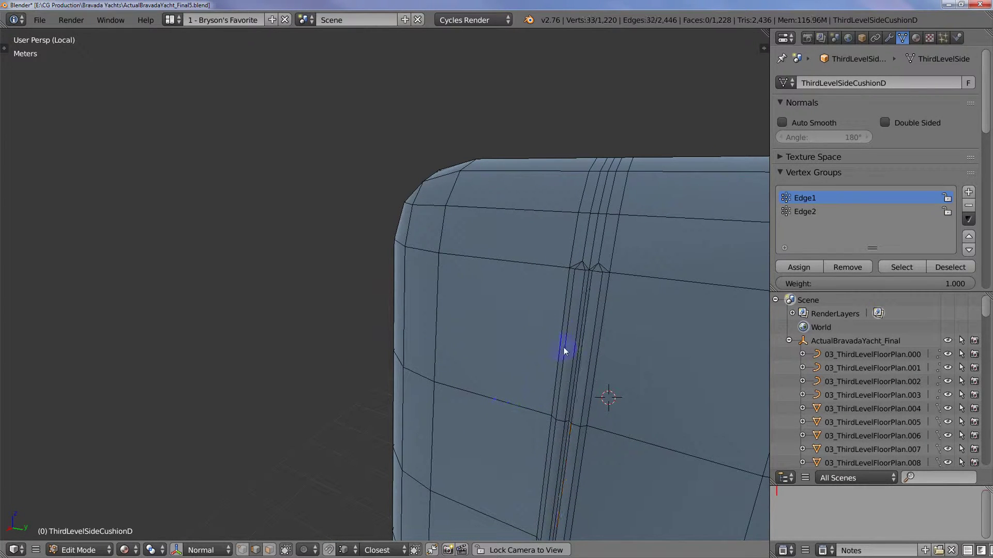
alt+shift+click(587, 282)
scroll(589, 281, down, 5)
middle_drag(588, 280, 566, 290)
key(ctrl+e)
click(584, 270)
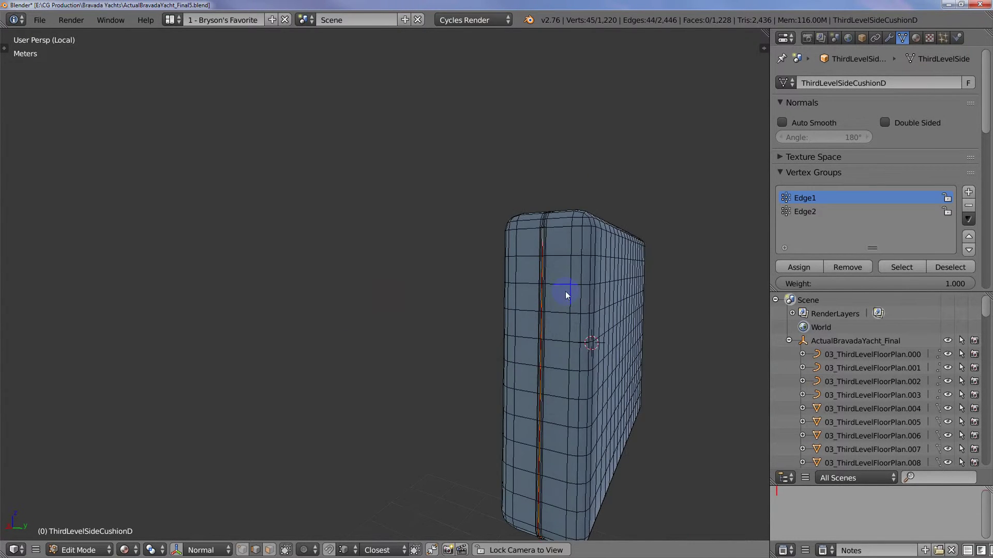
Select the slanted edges over both ridge tips where the raised seam ends on the cushion's short side
scroll(522, 222, up, 4)
middle_drag(614, 254, 538, 261)
scroll(545, 258, up, 6)
scroll(545, 258, down, 6)
scroll(538, 248, up, 4)
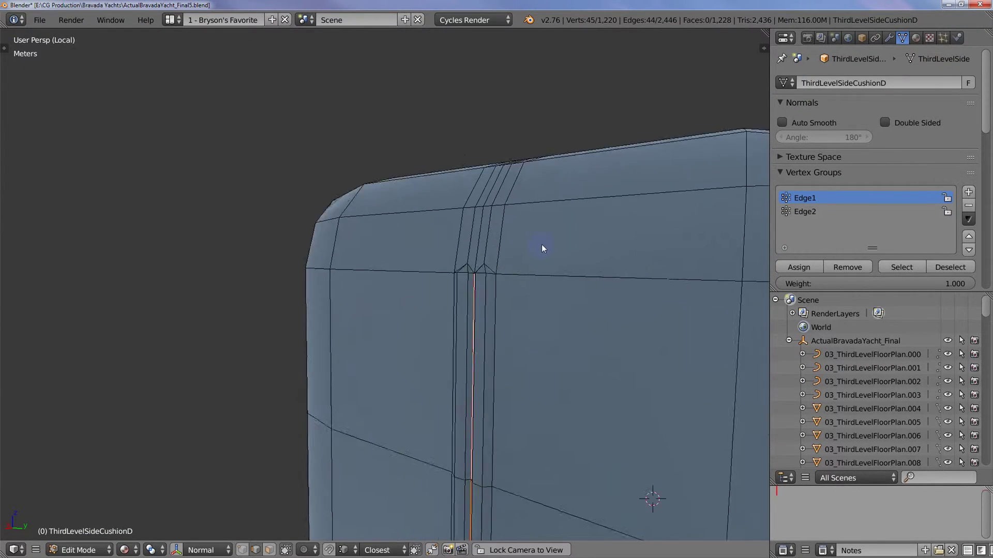
right_click(482, 271)
mouse_move(482, 271)
middle_down()
mouse_move(538, 284)
mouse_move(470, 274)
middle_up()
right_click(441, 274)
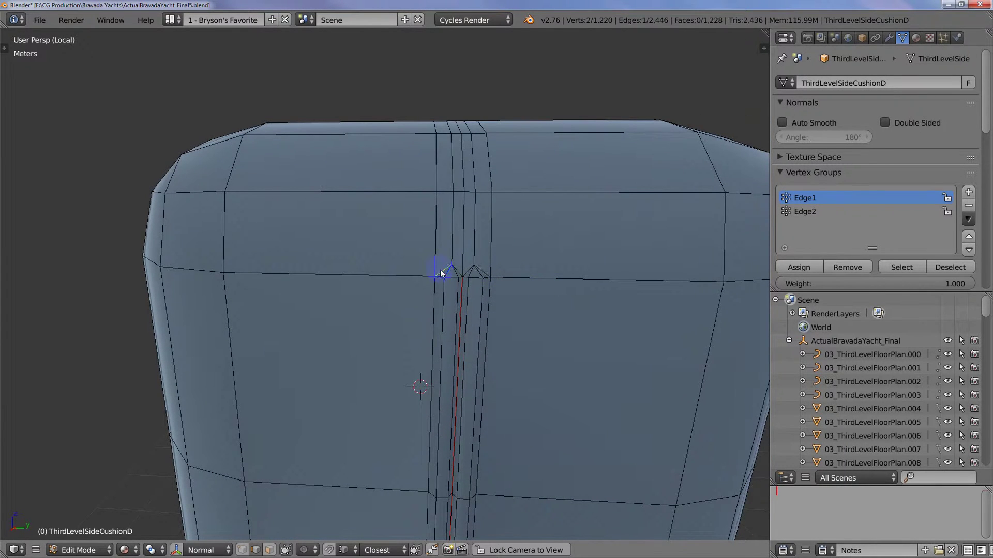
shift+right_click(467, 273)
shift+right_click(485, 269)
Extend the edge selection from the ridge tips across the short side and around the cushion's upper rounded corner
shift+right_click(627, 281)
middle_drag(627, 281, 552, 318)
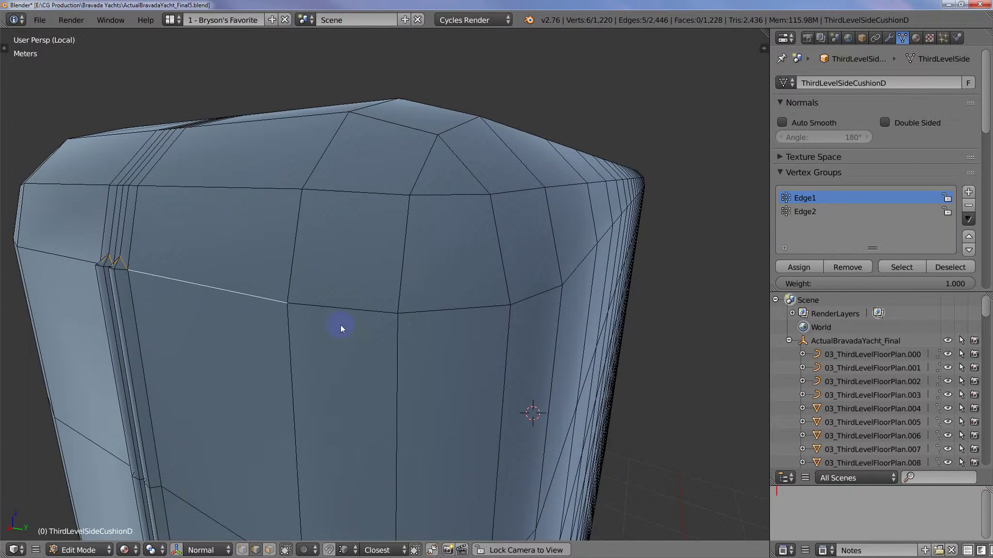
shift+right_click(449, 302)
scroll(444, 323, down, 6)
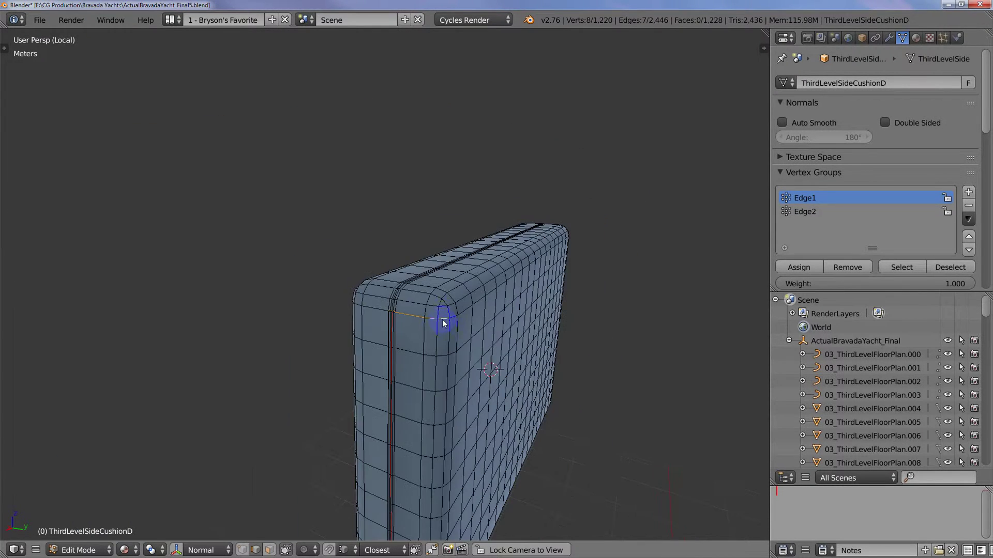
middle_drag(437, 331, 421, 284)
middle_drag(439, 394, 434, 341)
shift+middle_drag(434, 361, 439, 297)
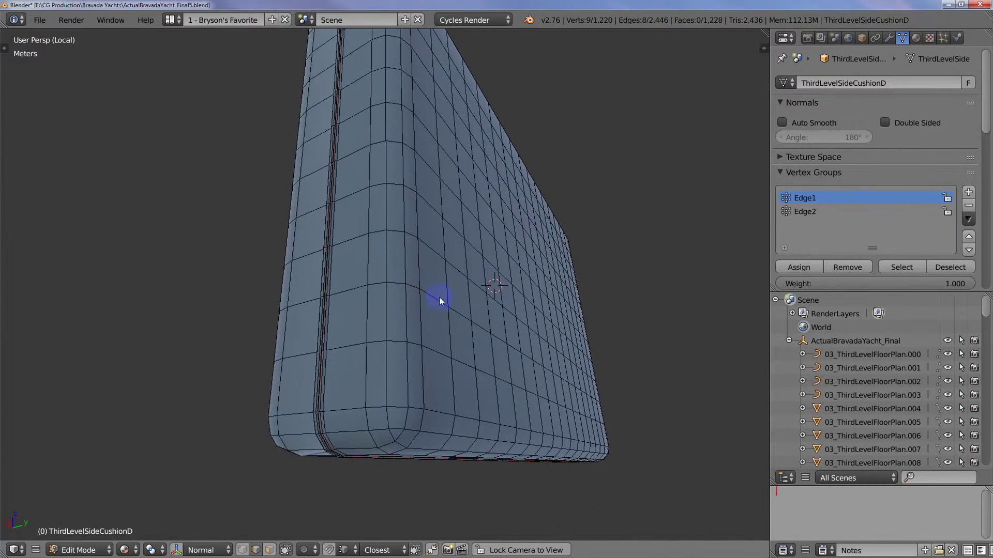
Extend the edge selection down the short side's long corner edge and across the seam groove at its lower end
alt+shift+right_click(408, 384)
middle_drag(408, 384, 521, 409)
ctrl+right_click(308, 381)
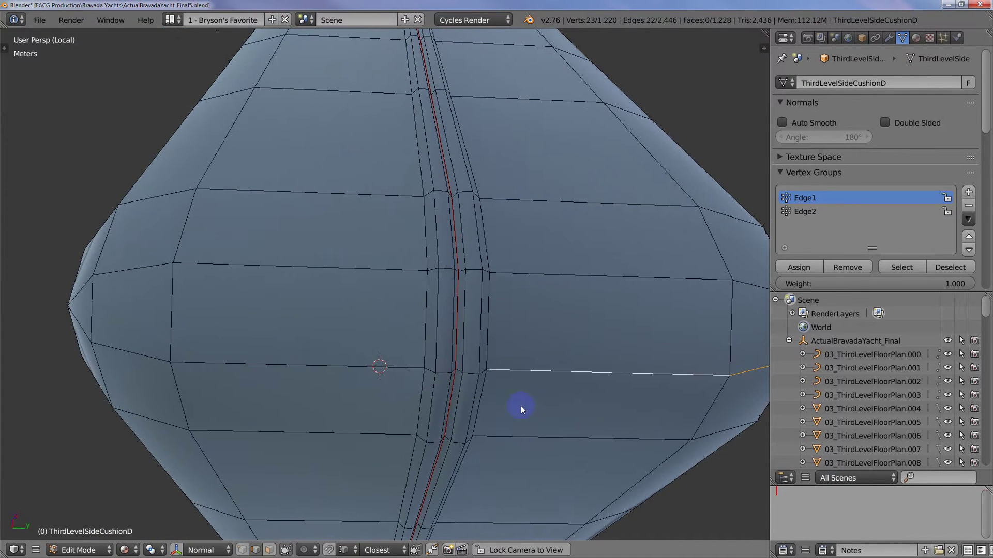
ctrl+right_click(460, 370)
ctrl+right_click(196, 364)
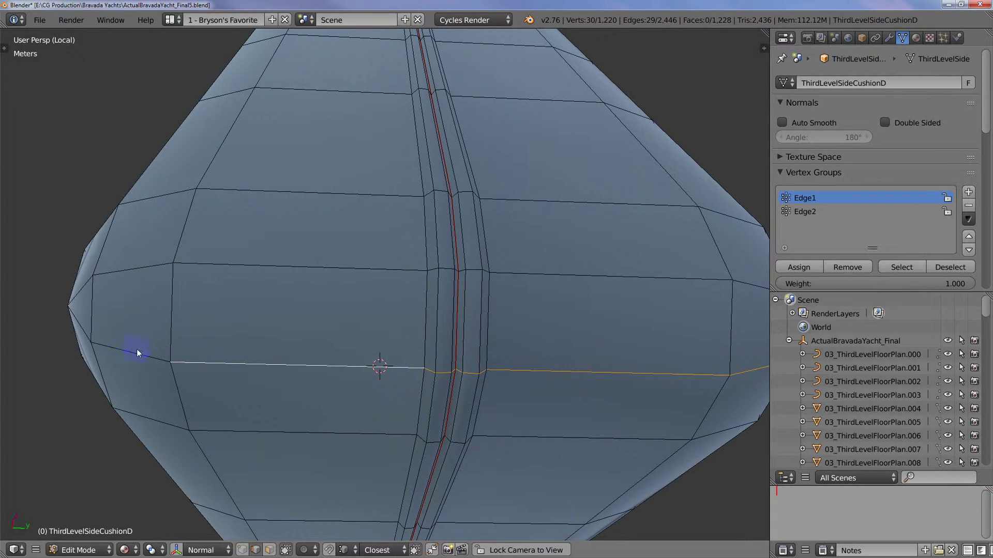
Continue the selection up the opposite corner edge and back to the ridge tips, closing the outline around the short side
scroll(256, 344, down, 8)
middle_drag(234, 345, 381, 251)
scroll(318, 347, up, 3)
ctrl+right_click(259, 322)
ctrl+right_click(327, 203)
scroll(335, 195, up, 3)
scroll(344, 177, down, 2)
ctrl+right_click(312, 180)
ctrl+right_click(395, 179)
Mark the selected outline of the short side as a UV seam and clear the selection
middle_drag(429, 220, 405, 280)
scroll(435, 177, up, 2)
key(ctrl+e)
click(430, 224)
key(a)
scroll(442, 278, down, 4)
right_click(462, 219)
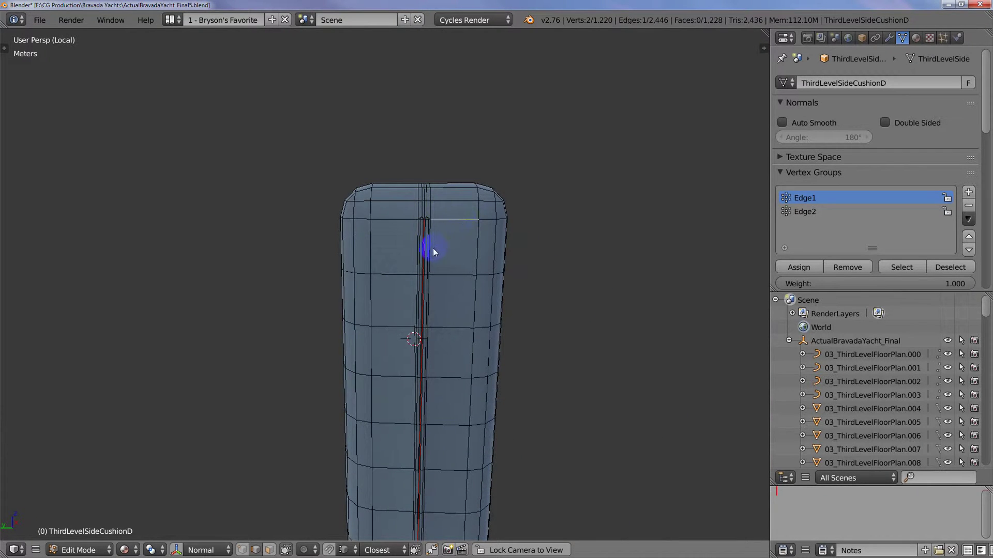
key(KP_Decimal)
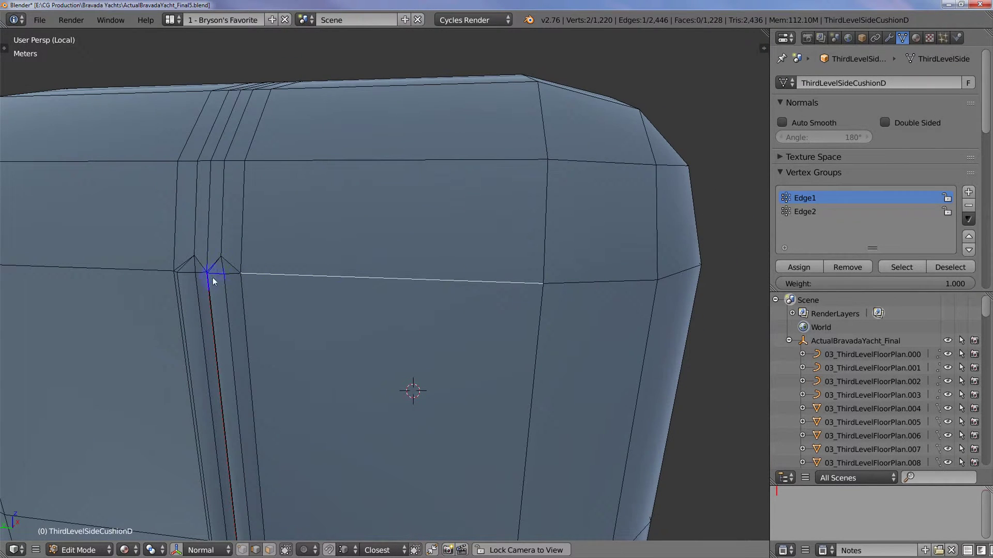
right_click(136, 271)
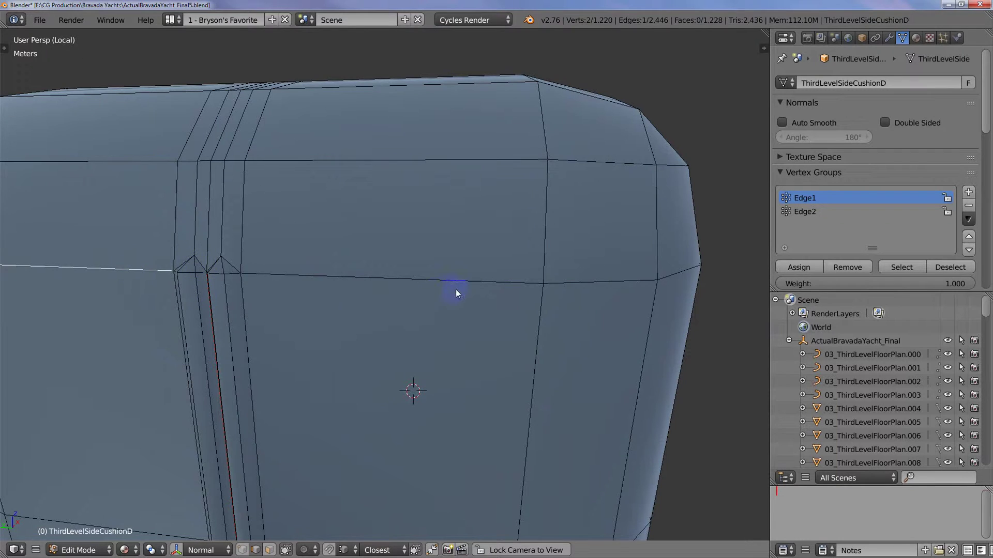
scroll(298, 306, down, 2)
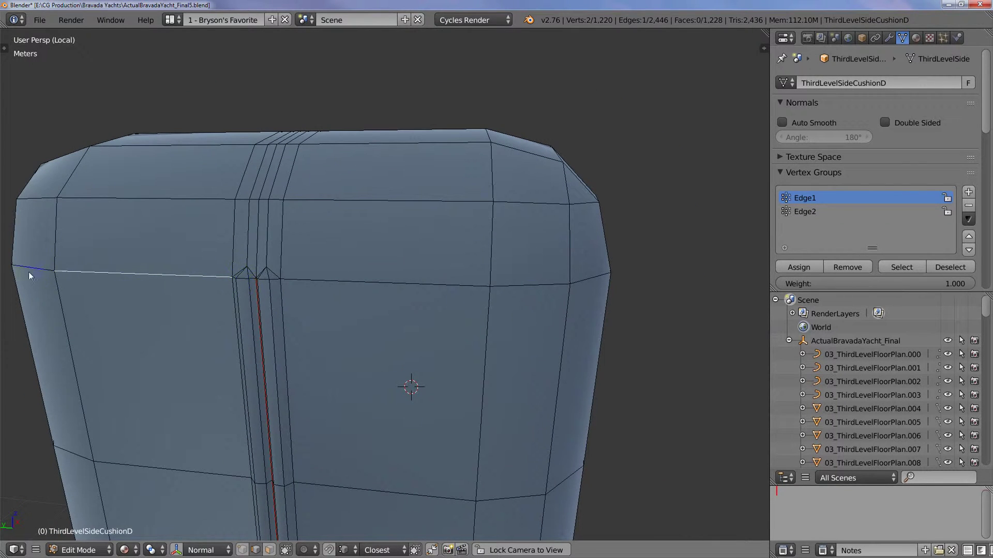
alt+right_click(529, 280)
middle_drag(283, 280, 308, 287)
key(a)
scroll(239, 284, up, 1)
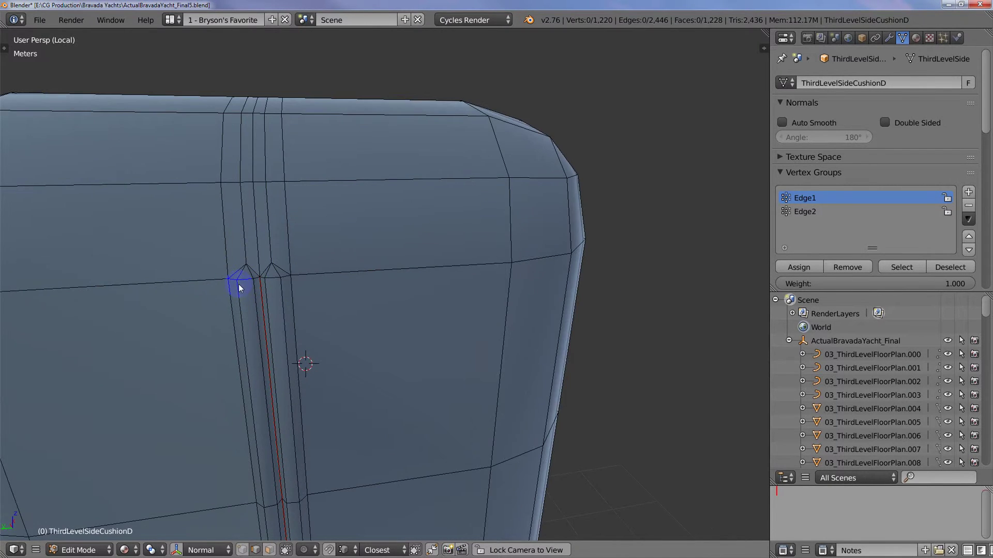
Select the slanted edges over the ridge tips on the other short side and extend the selection to the upper corner
scroll(238, 284, up, 1)
right_click(234, 264)
shift+right_click(263, 268)
ctrl+right_click(286, 264)
ctrl+right_click(298, 267)
ctrl+right_click(562, 260)
middle_drag(562, 259, 413, 304)
ctrl+right_click(522, 275)
ctrl+right_click(543, 379)
middle_drag(544, 379, 484, 291)
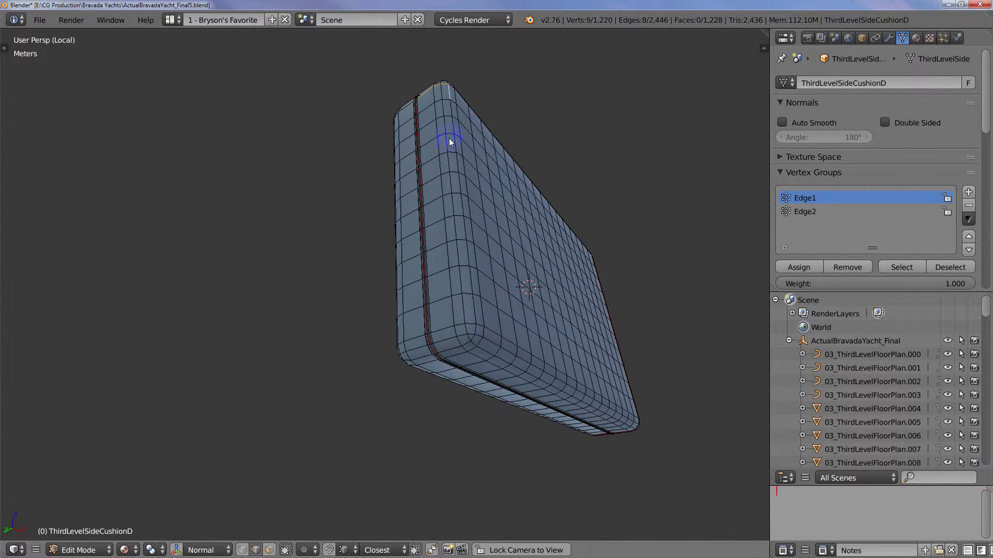
Extend the selection down this side's long corner edge and around the lower corner to the seam groove
ctrl+right_click(476, 312)
mouse_move(477, 312)
middle_down()
mouse_move(479, 332)
mouse_move(481, 325)
middle_up()
ctrl+right_click(452, 331)
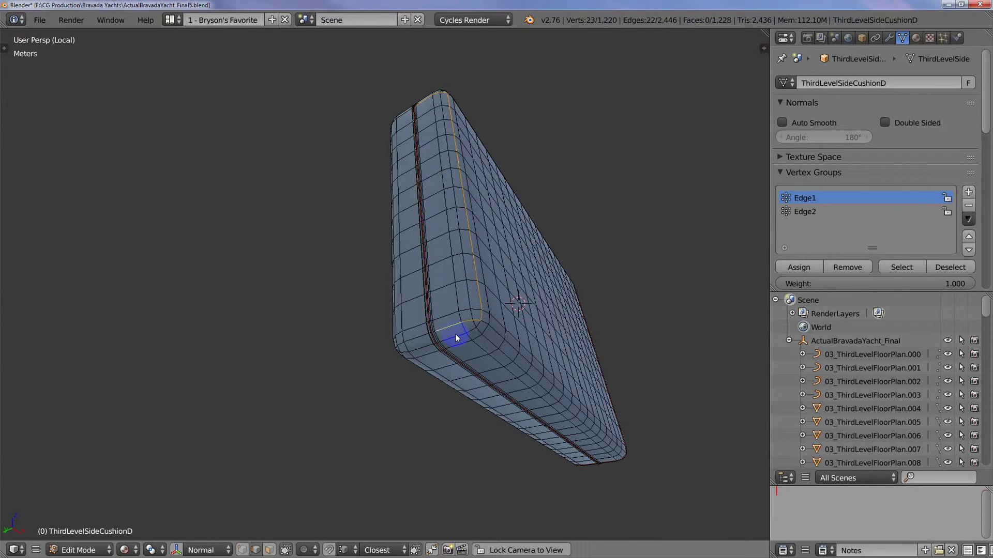
key(ctrl+z)
scroll(455, 337, up, 5)
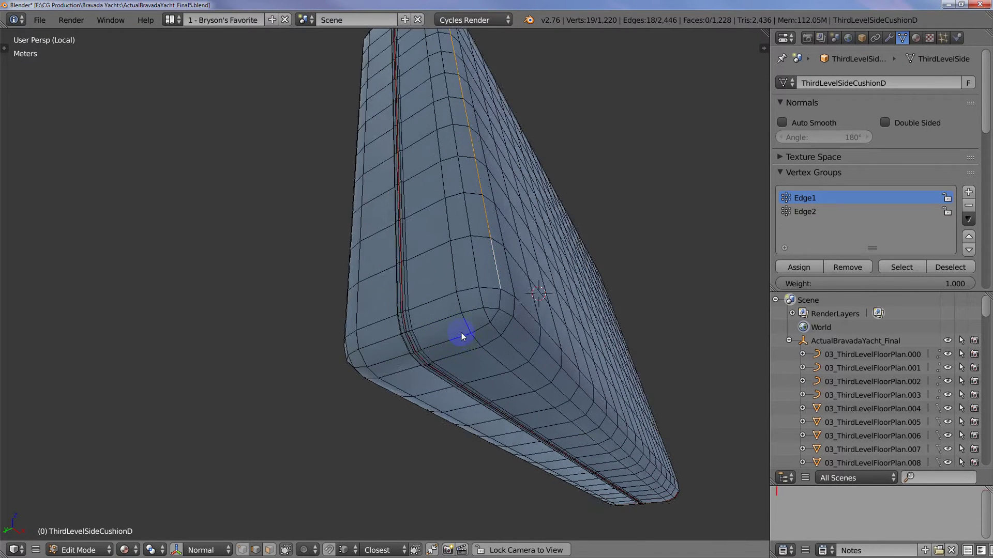
ctrl+right_click(455, 333)
middle_drag(454, 334, 432, 328)
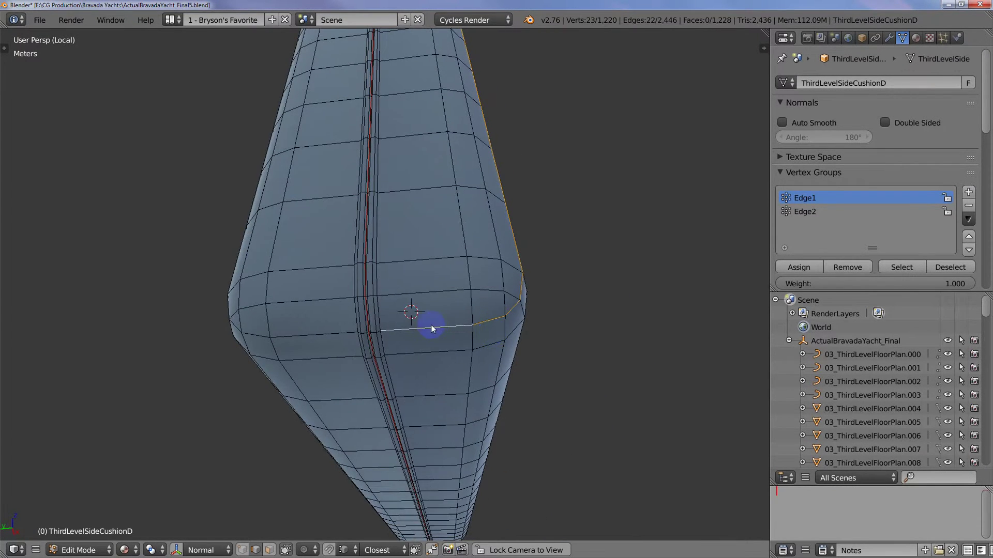
Continue the selection across the groove's lower end and up the opposite long corner edge of this short side
scroll(339, 344, up, 6)
middle_drag(340, 343, 370, 349)
ctrl+right_click(189, 385)
scroll(215, 370, down, 6)
scroll(288, 401, up, 4)
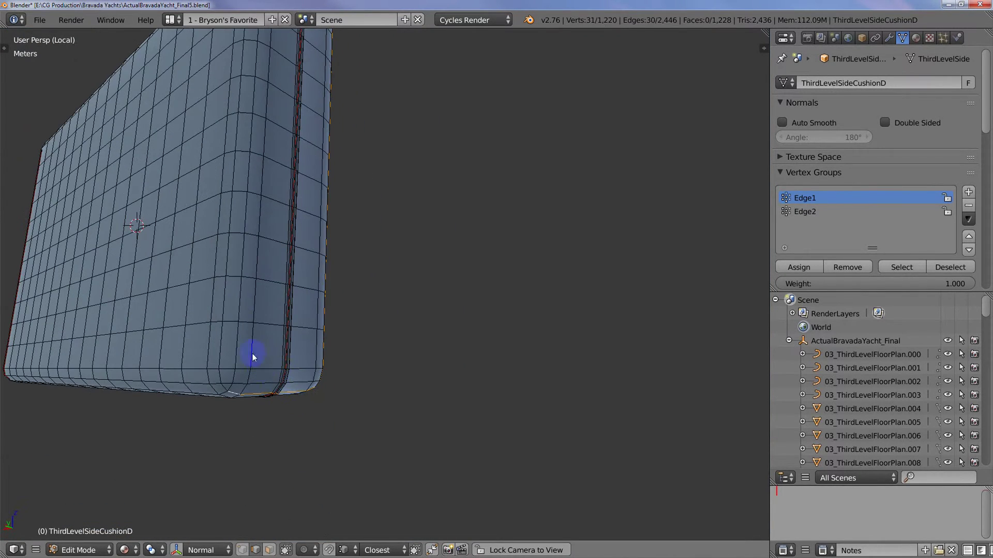
ctrl+right_click(233, 139)
middle_drag(271, 94, 259, 262)
ctrl+right_click(218, 201)
middle_drag(249, 214, 246, 238)
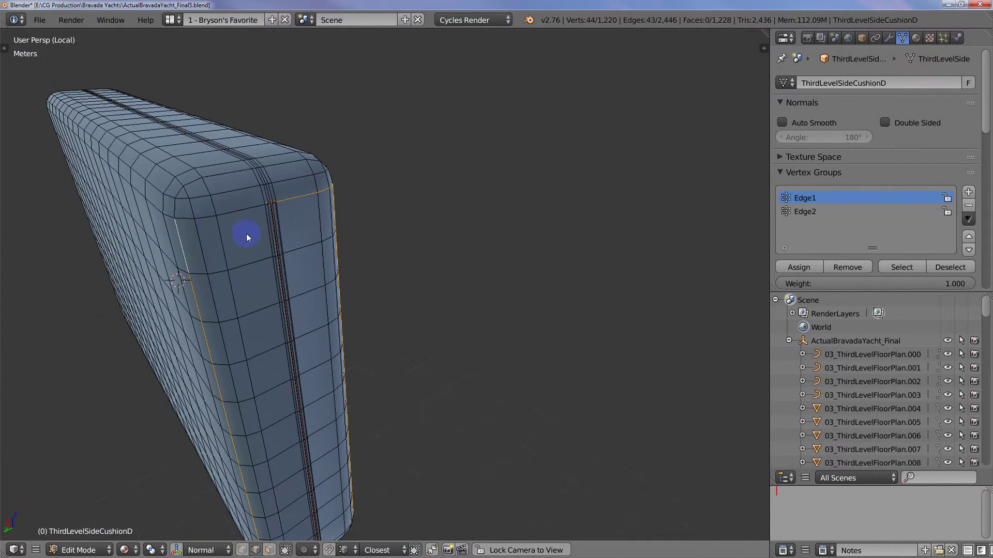
Close the edge selection back to the ridge tips and mark the second short side's outline as a UV seam
ctrl+right_click(194, 221)
scroll(245, 204, up, 5)
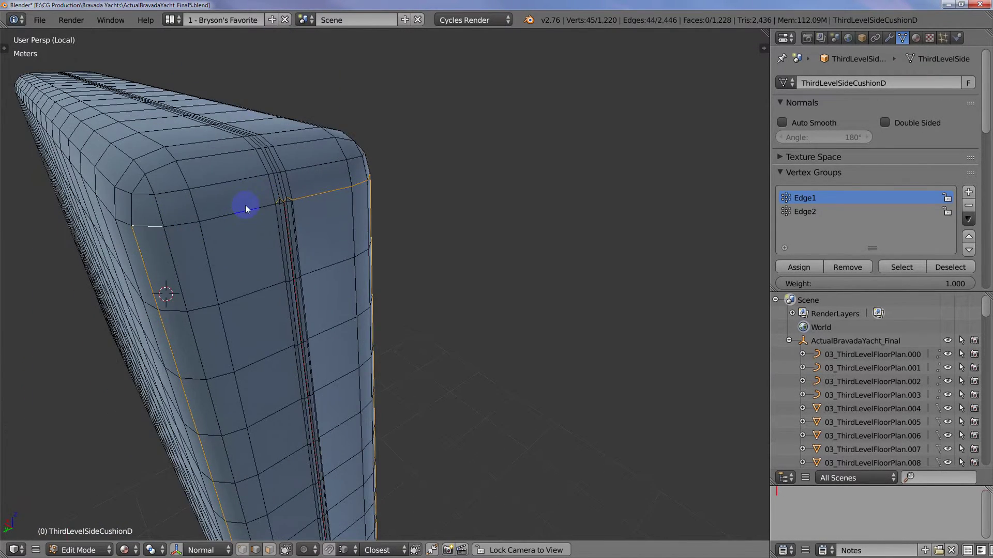
ctrl+right_click(266, 212)
ctrl+right_click(117, 240)
scroll(179, 268, down, 6)
middle_drag(279, 312, 196, 292)
middle_drag(306, 301, 329, 262)
key(ctrl+e)
click(305, 267)
key(a)
Select the cushion's entire mesh, widen the second 3D view and change it to the UV/Image Editor
key(a)
drag(762, 37, 567, 52)
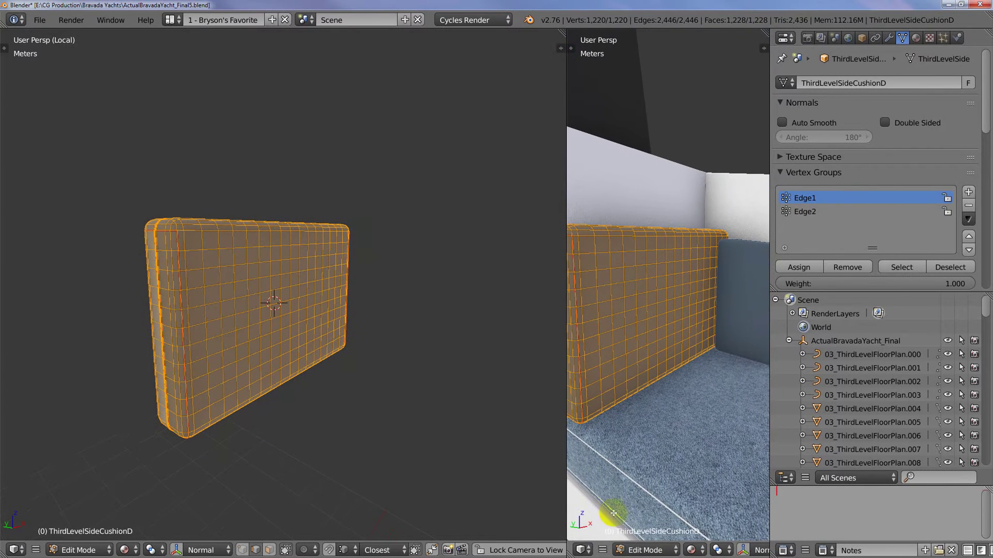
click(582, 550)
click(594, 450)
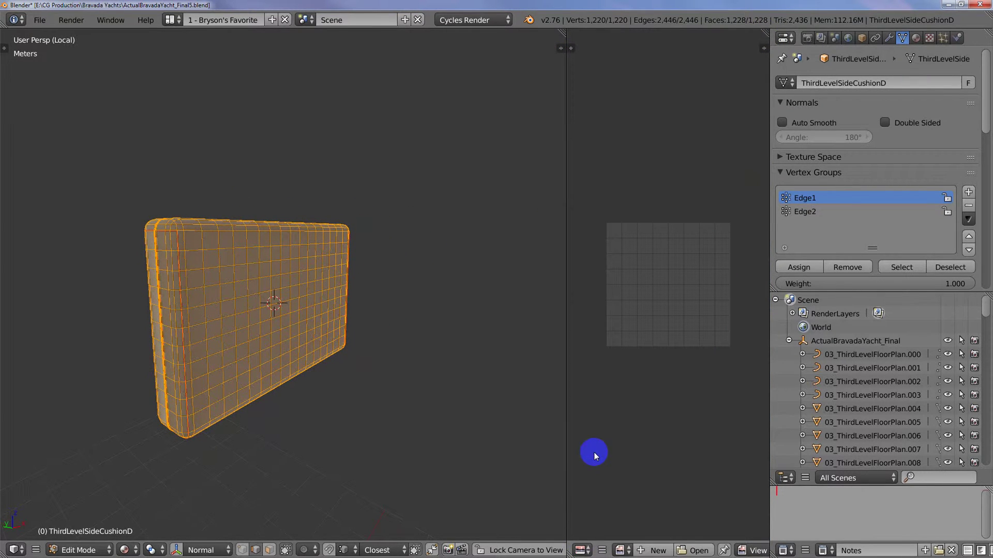
Unwrap the whole cushion along its marked seams and examine the resulting UV islands
key(u)
click(314, 336)
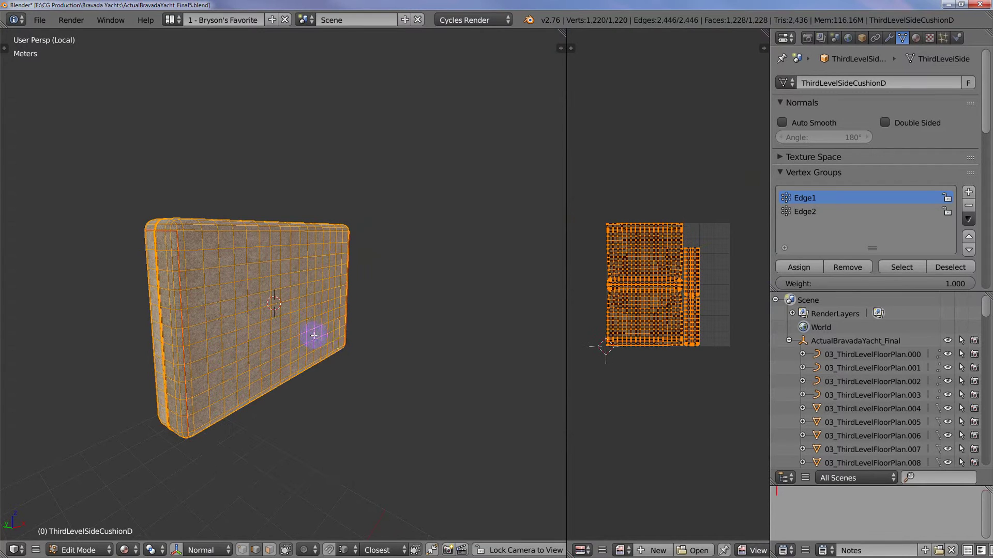
scroll(621, 293, up, 2)
scroll(621, 293, up, 1)
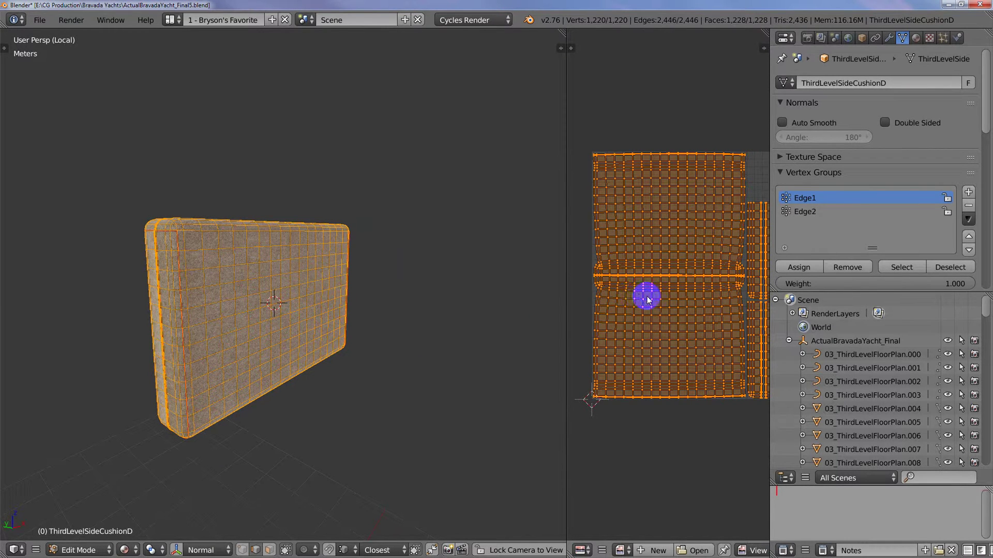
scroll(652, 284, up, 1)
middle_drag(674, 279, 645, 259)
middle_drag(340, 355, 314, 361)
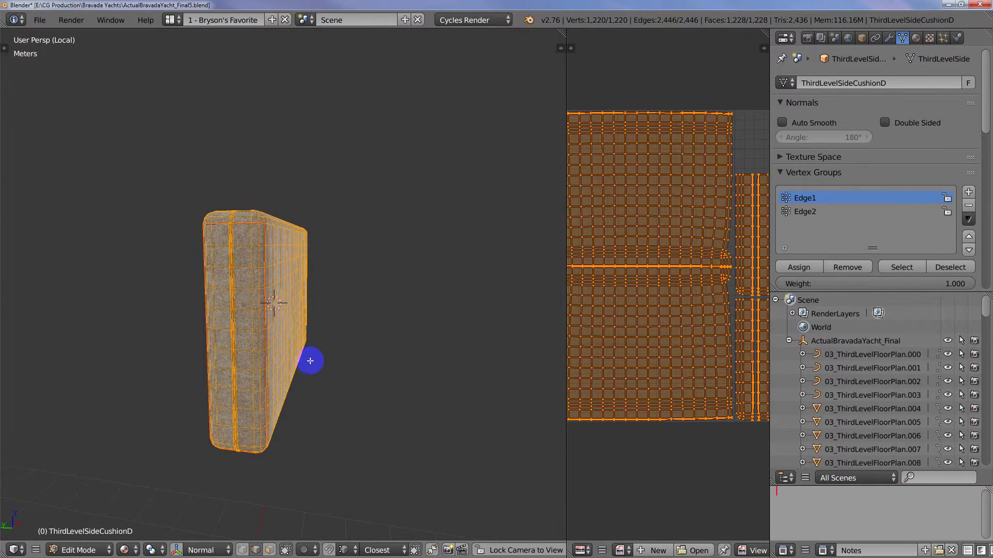
Clear the selection, return to Object Mode and examine the fabric texture on the cushion's short side and lower corner
key(a)
middle_drag(277, 295, 284, 297)
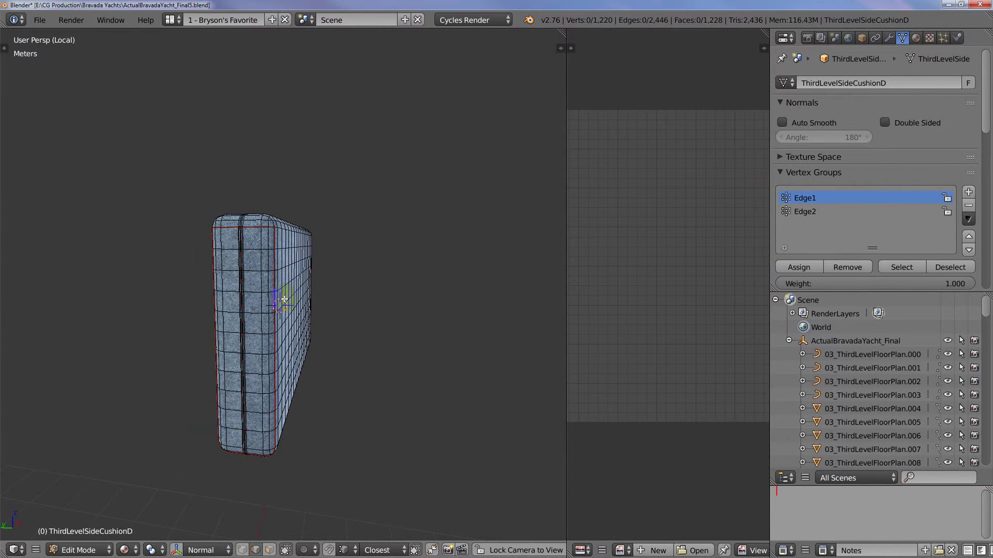
key(Tab)
scroll(240, 321, up, 8)
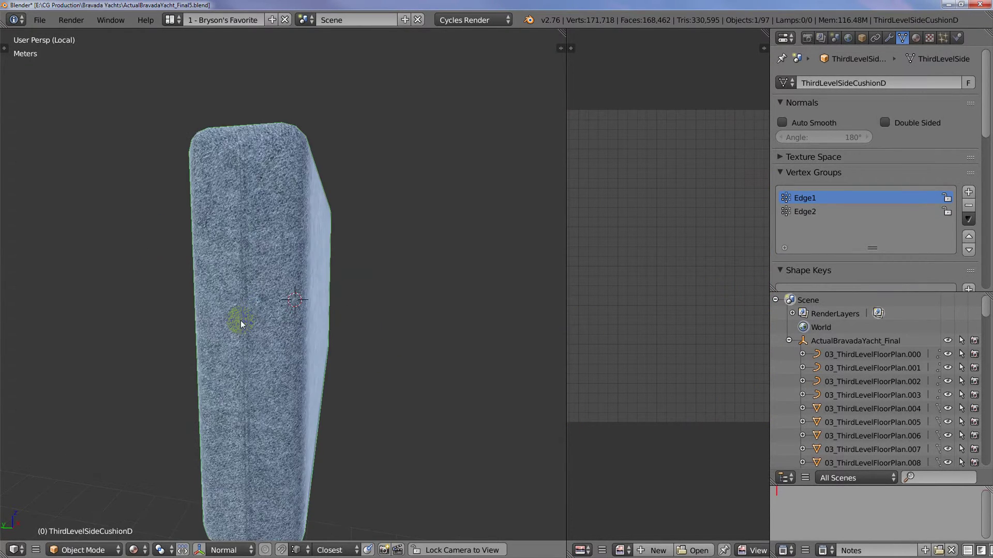
scroll(309, 318, down, 4)
middle_drag(308, 317, 353, 241)
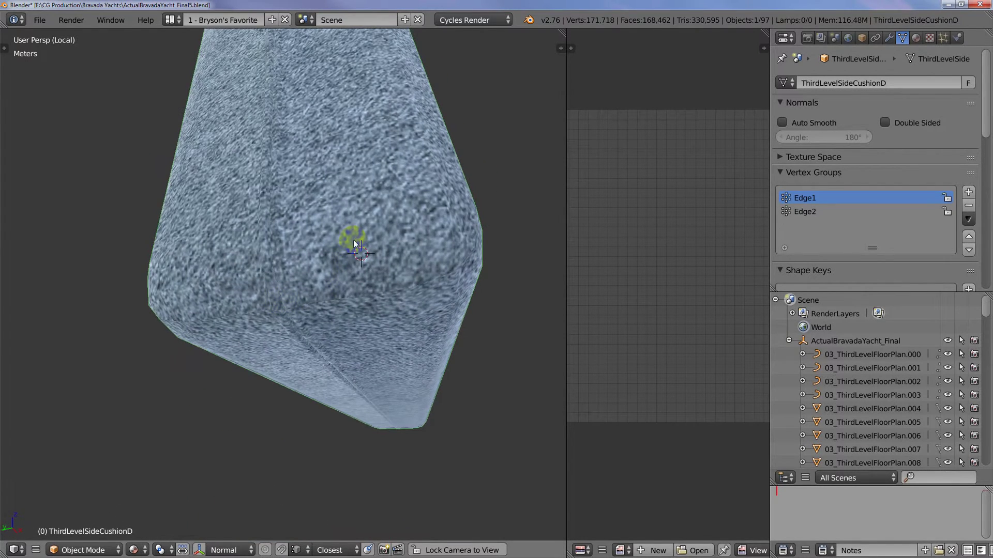
Set the viewport shading to Rendered and inspect the cushion's fabric and seam from several angles
click(134, 550)
click(174, 460)
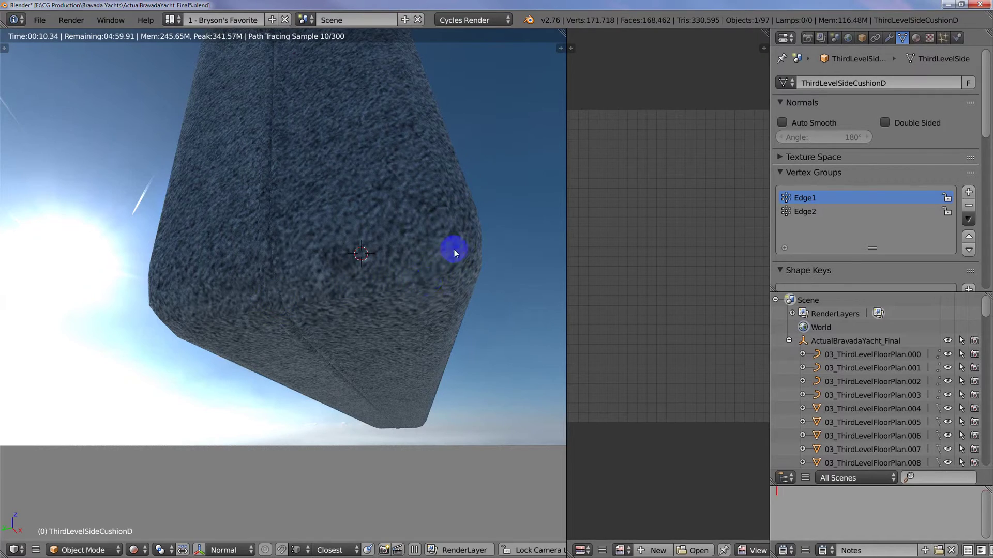
scroll(390, 257, down, 3)
mouse_move(405, 228)
middle_down()
mouse_move(362, 272)
mouse_move(267, 221)
mouse_move(363, 270)
mouse_move(305, 221)
mouse_move(322, 226)
mouse_move(355, 196)
mouse_move(388, 220)
middle_up()
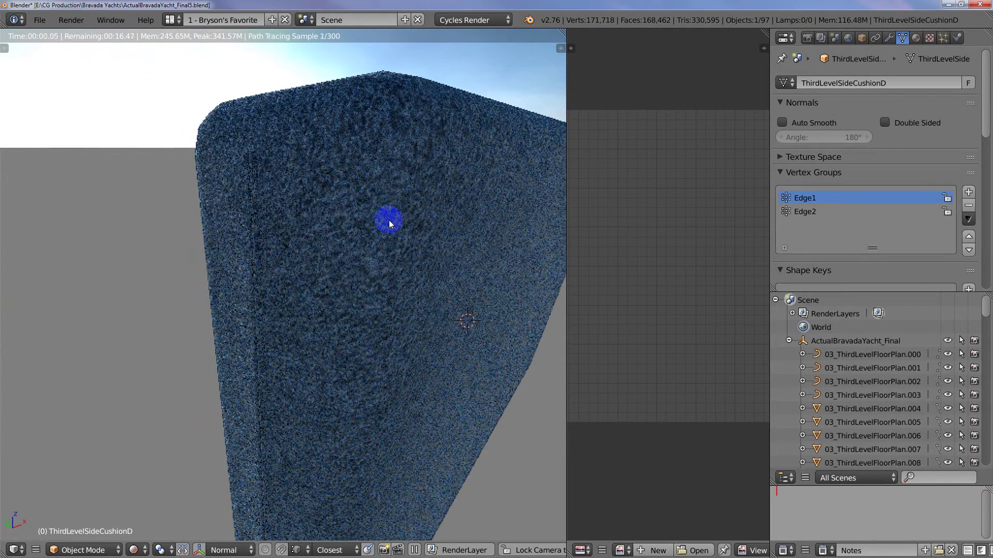